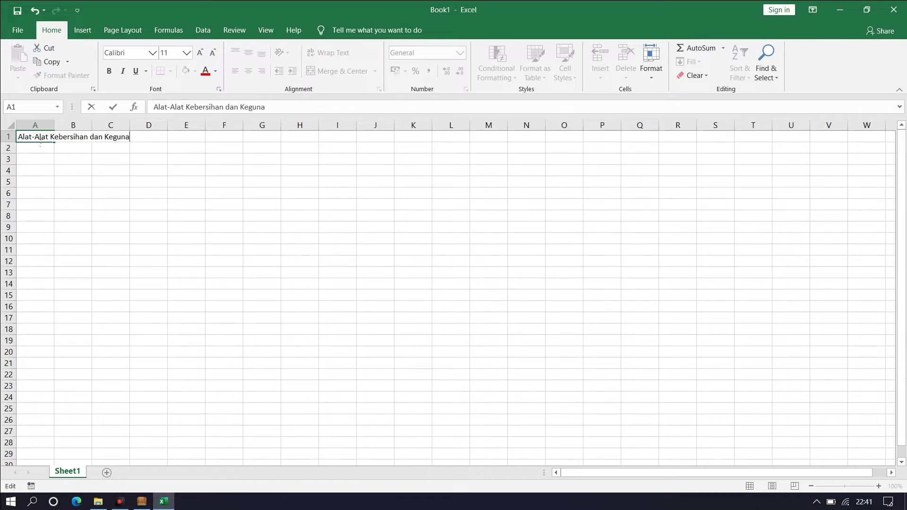
Complete the title in cell A1 so that it reads "Alat-Alat Kebersihan dan Kegunaannya"
type("nya")
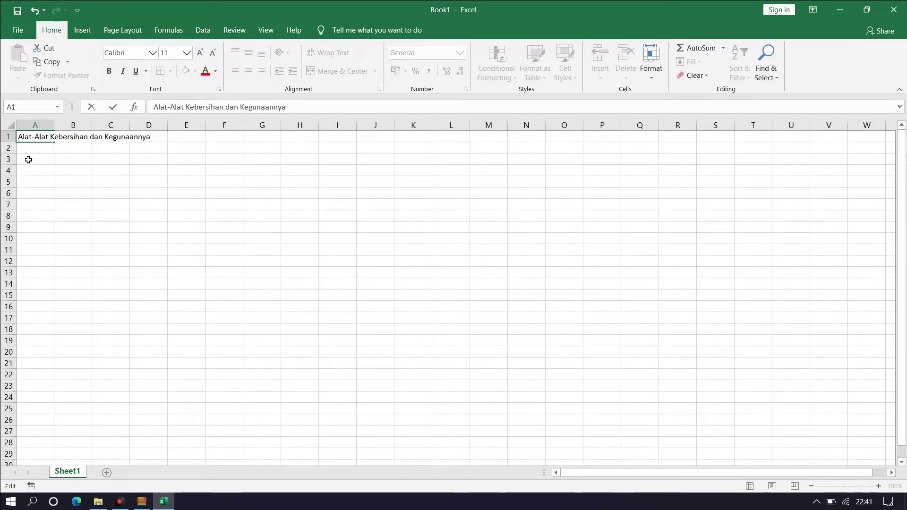
key("Return")
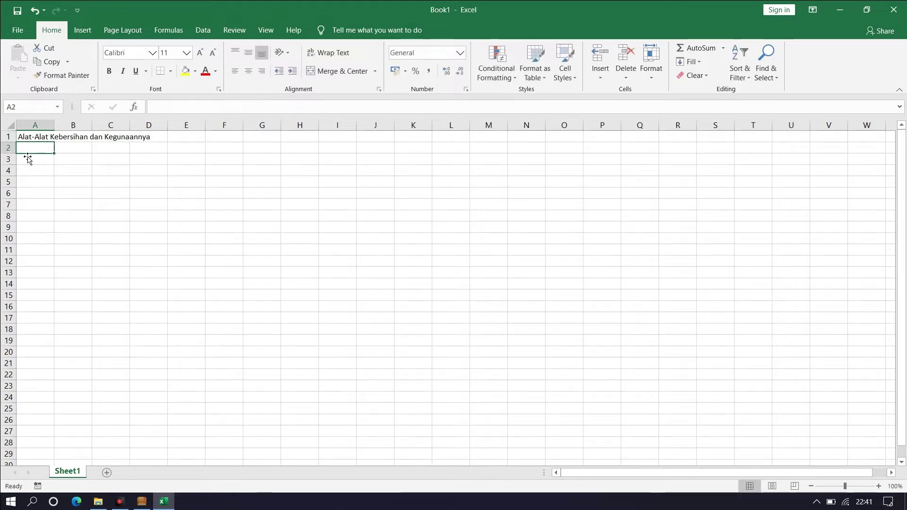
Enter the column headers "Nomor", "Nama Alat" and "Kegunaan" in cells A3, B3 and C3
left_click(31, 163)
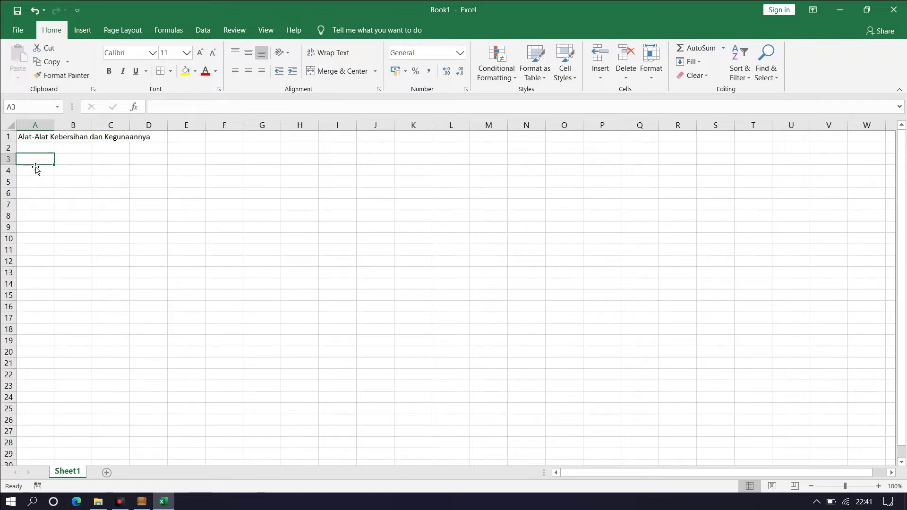
type("Nomo")
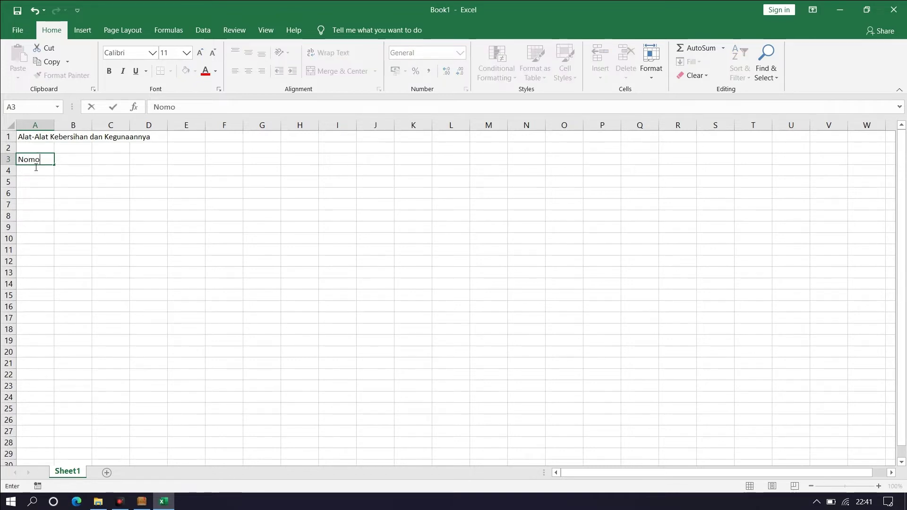
type("r")
key("Tab")
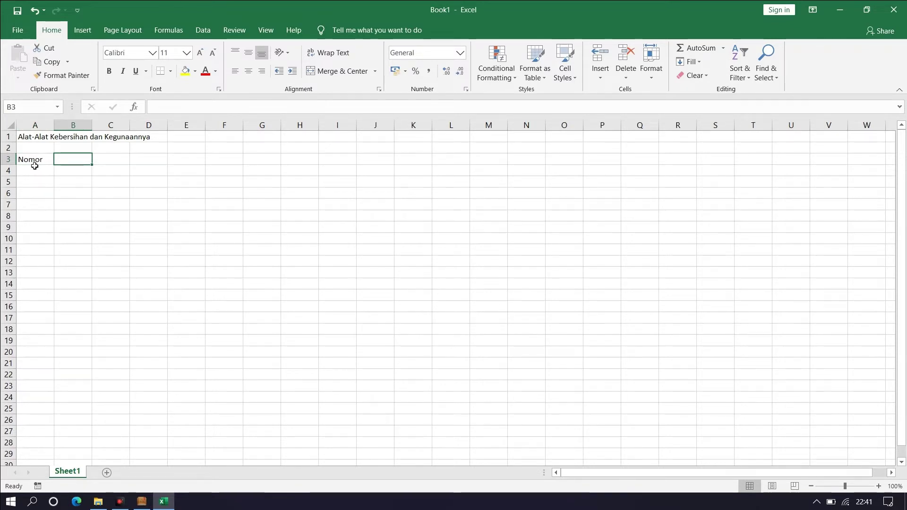
type("Nama Alat")
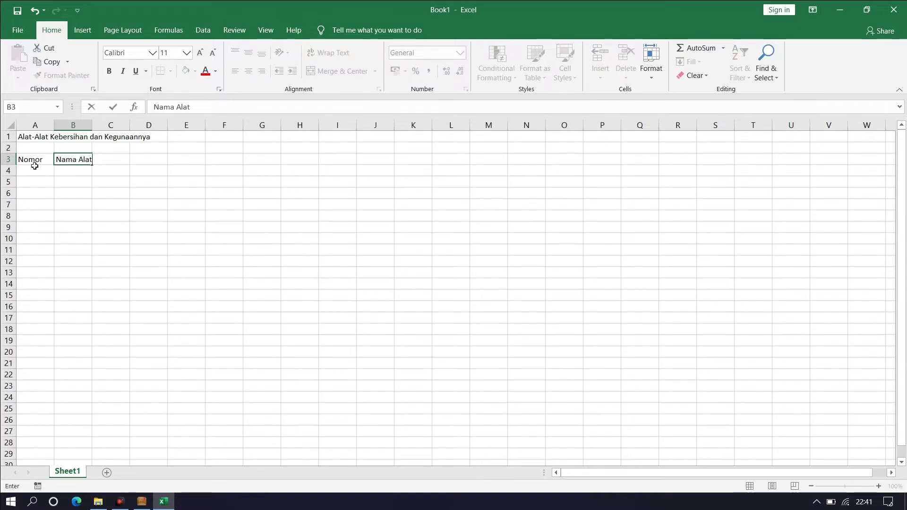
left_click(104, 161)
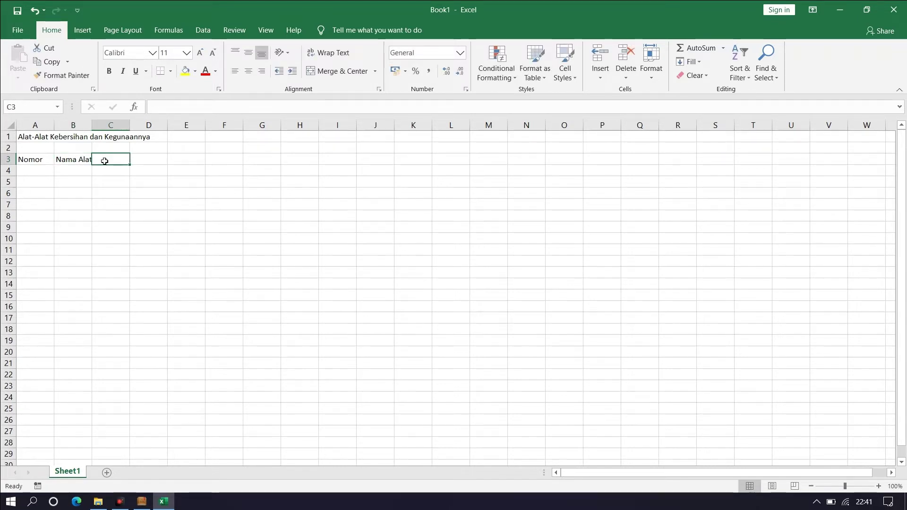
type("K")
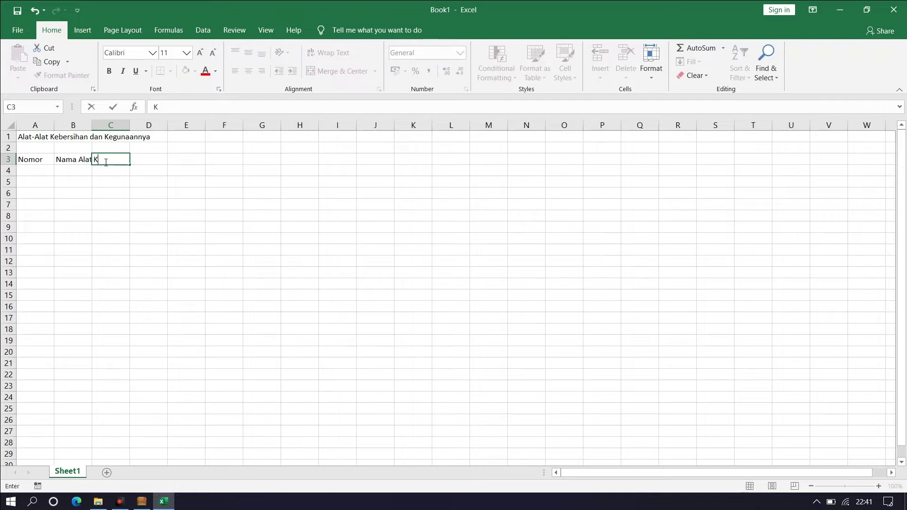
type("egunaan")
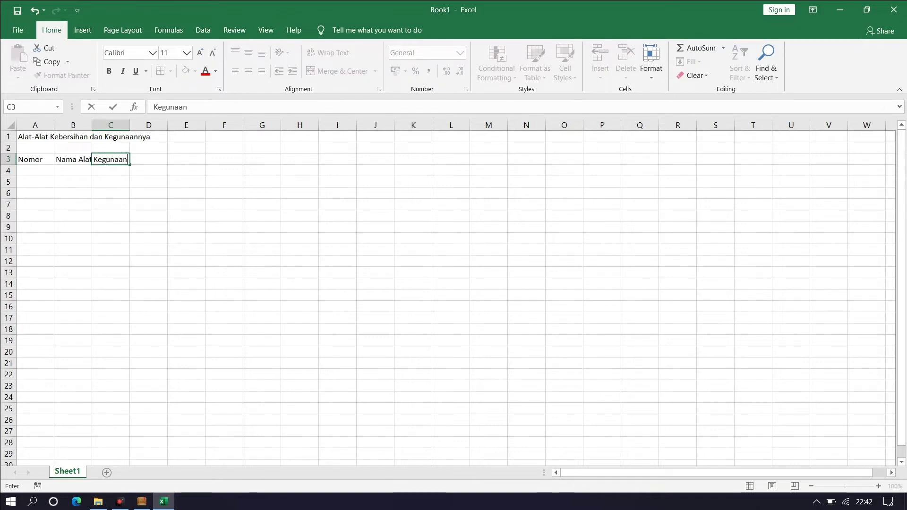
Number the rows under the Nomor header by entering 1, 2, 3 and 4 in cells A4 to A7
left_click(47, 175)
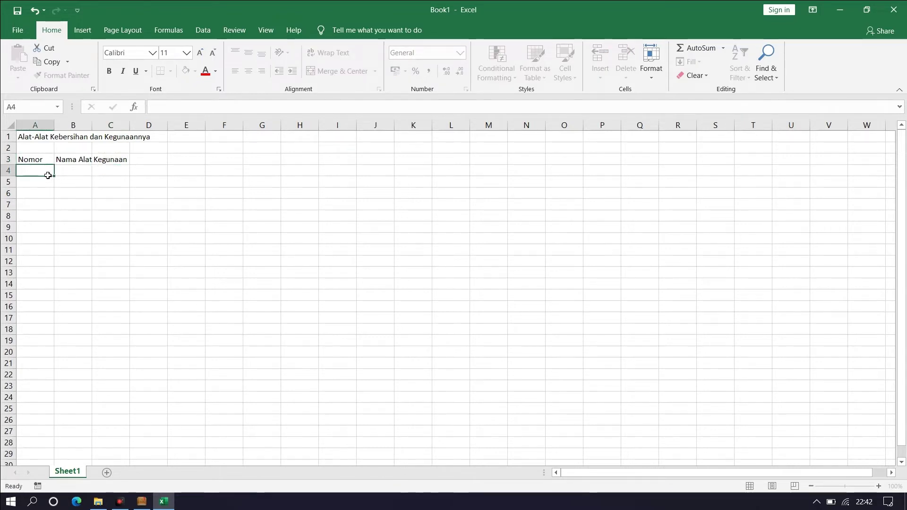
type("1")
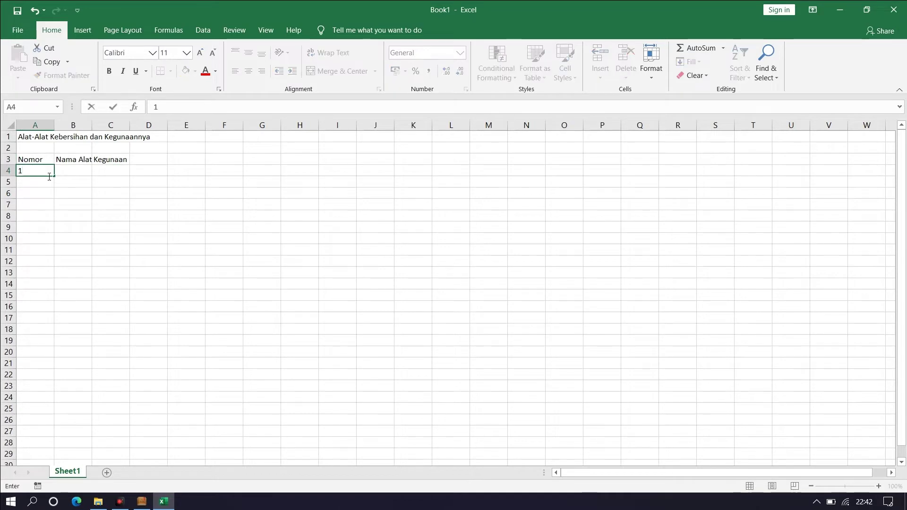
key("Return")
type("2")
key("Return")
type("3")
key("Return")
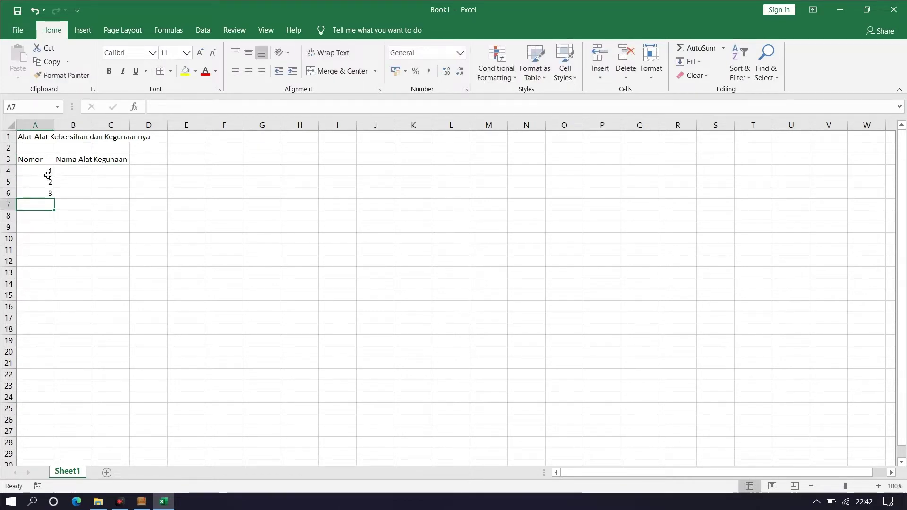
type("4")
left_click(49, 176)
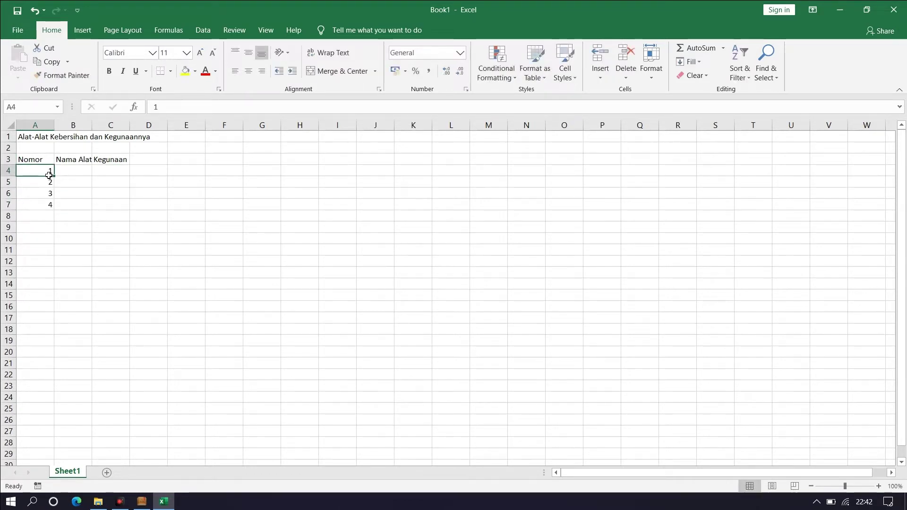
Narrow column A to about the width of its "Nomor" header and widen columns B and C to at least twice their width
left_click(43, 125)
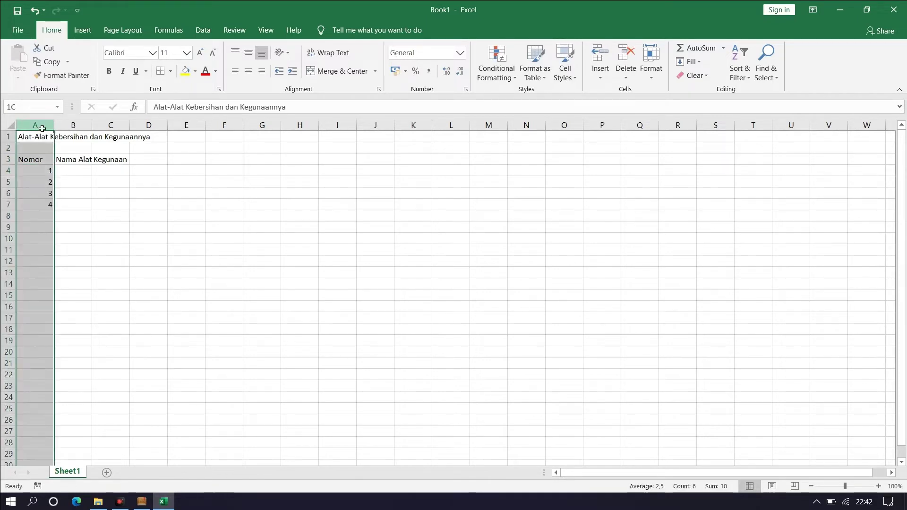
left_click_drag(58, 129, 44, 128)
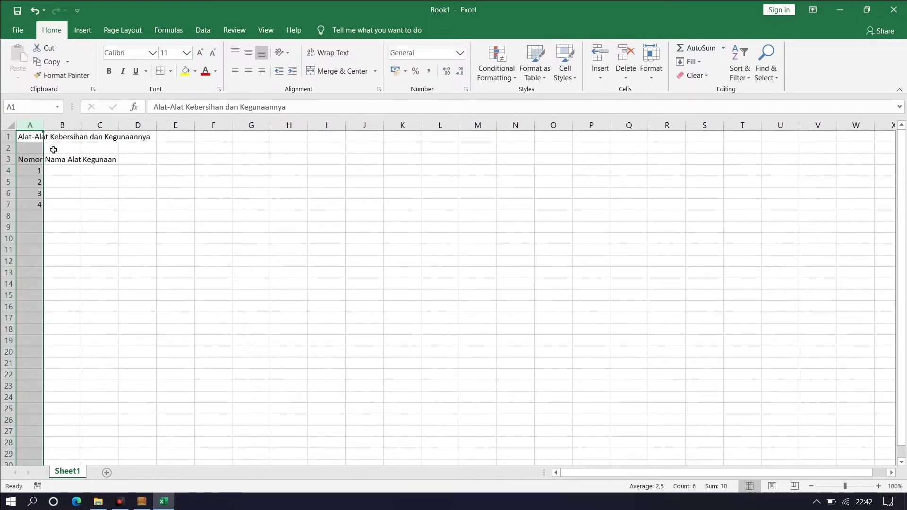
left_click(70, 170)
left_click(70, 163)
left_click(68, 125)
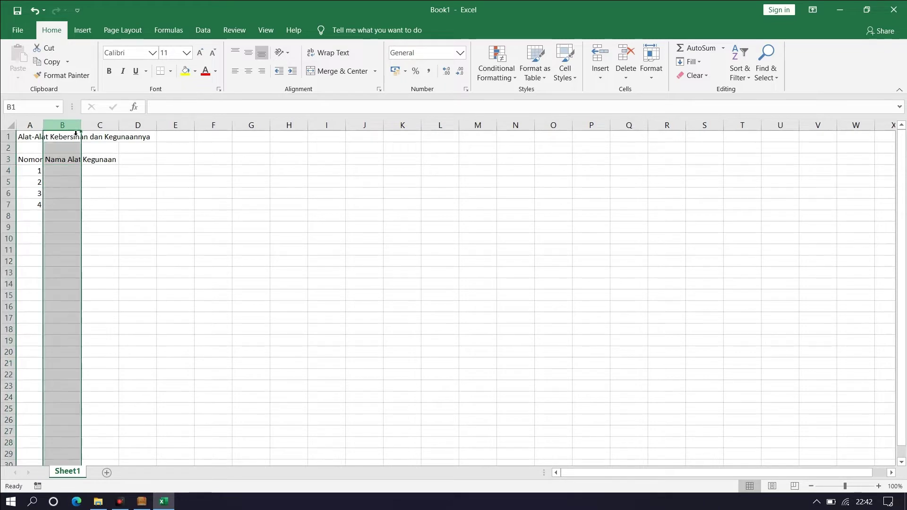
left_click_drag(86, 130, 225, 138)
left_click(159, 162)
left_click(110, 175)
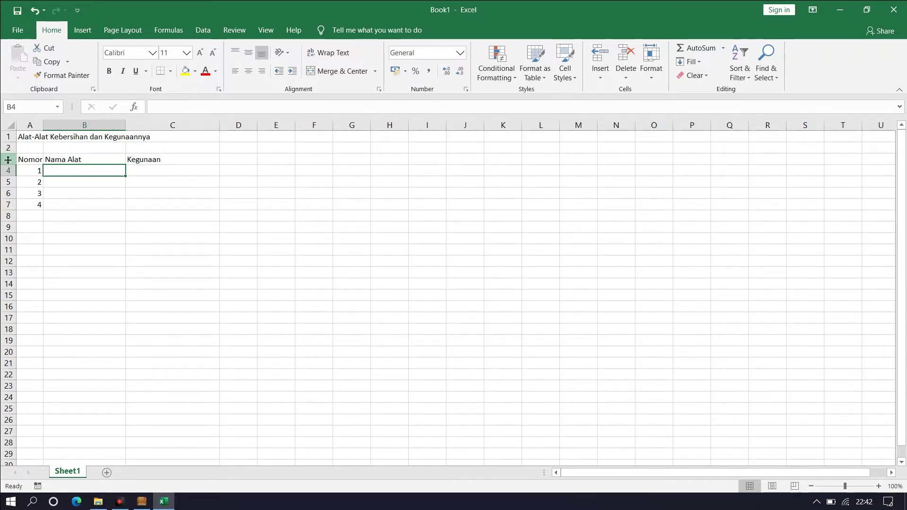
Make the numbered rows 4 to 7 about five times taller and the header row 3 only slightly taller
left_click_drag(8, 159, 8, 205)
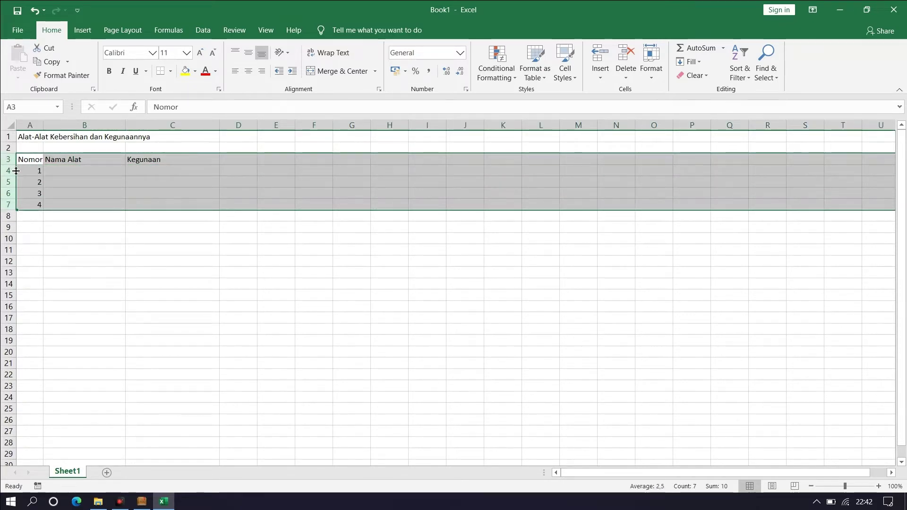
left_click_drag(14, 169, 18, 210)
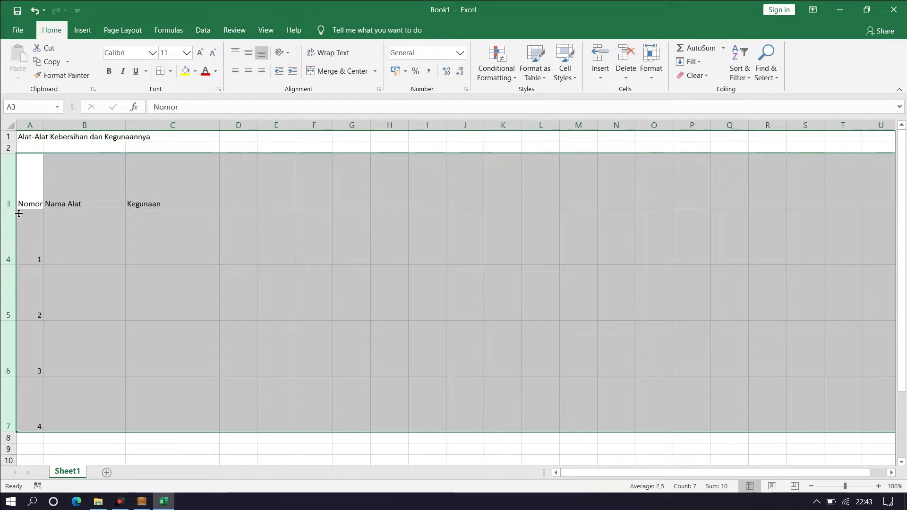
left_click(10, 191)
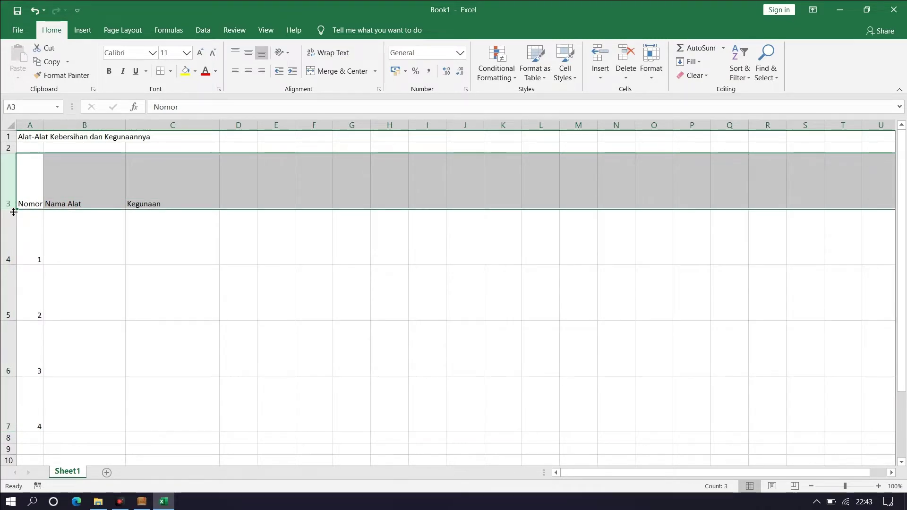
left_click_drag(13, 212, 12, 175)
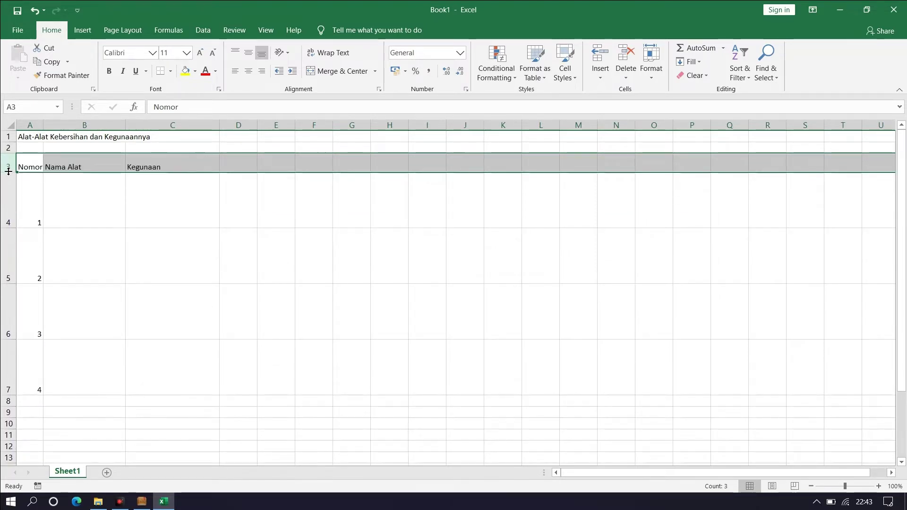
left_click(36, 169)
Merge and center the title across cells A1 to C1
left_click(24, 138)
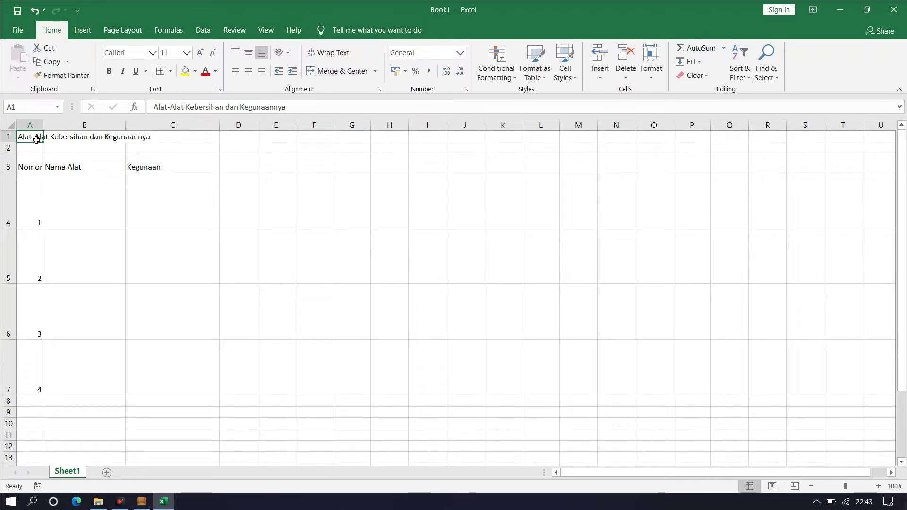
left_click_drag(36, 140, 137, 140)
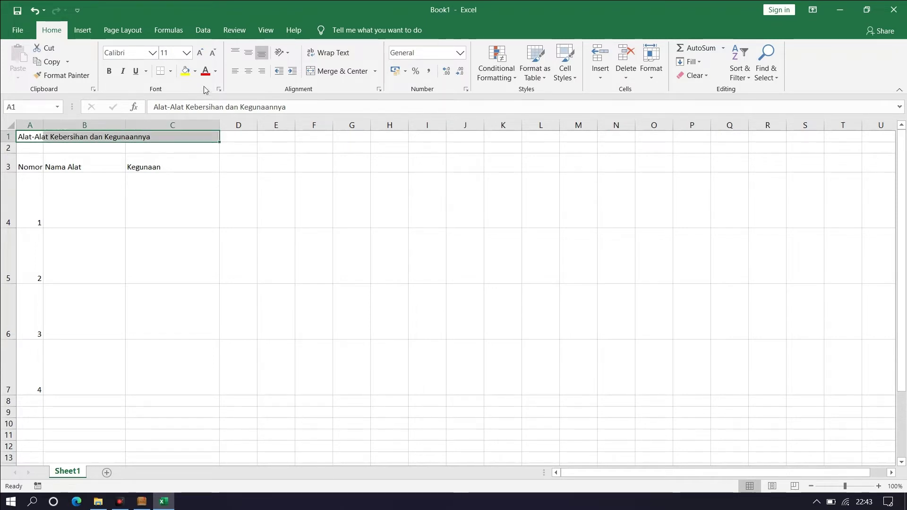
left_click(320, 72)
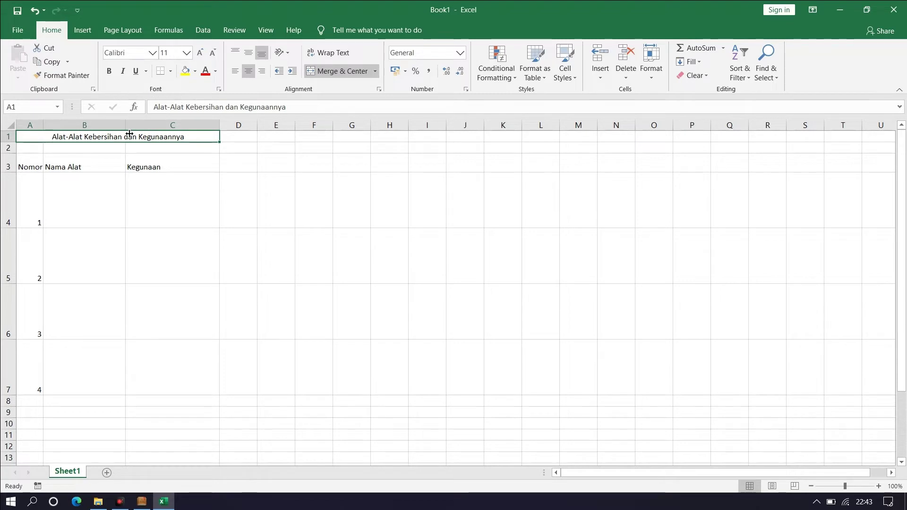
Set the merged title's font to Aharoni at size 12
left_click(153, 53)
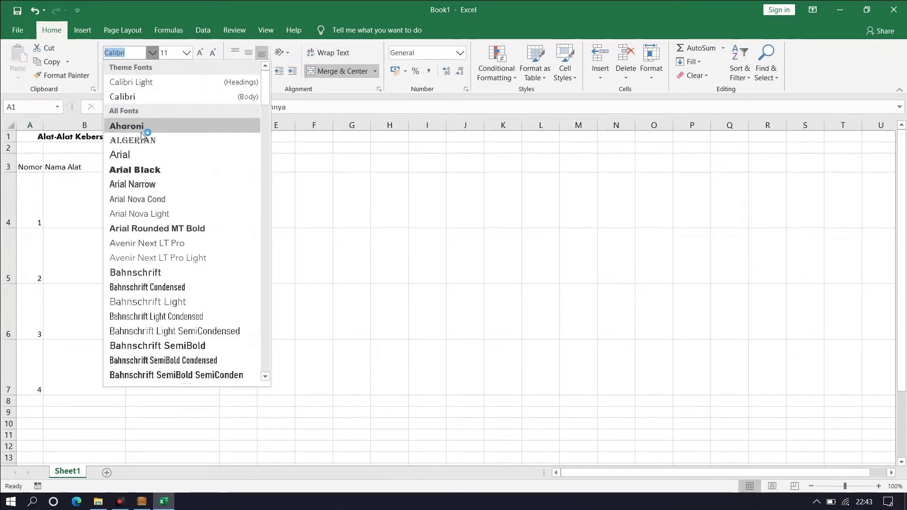
left_click(126, 126)
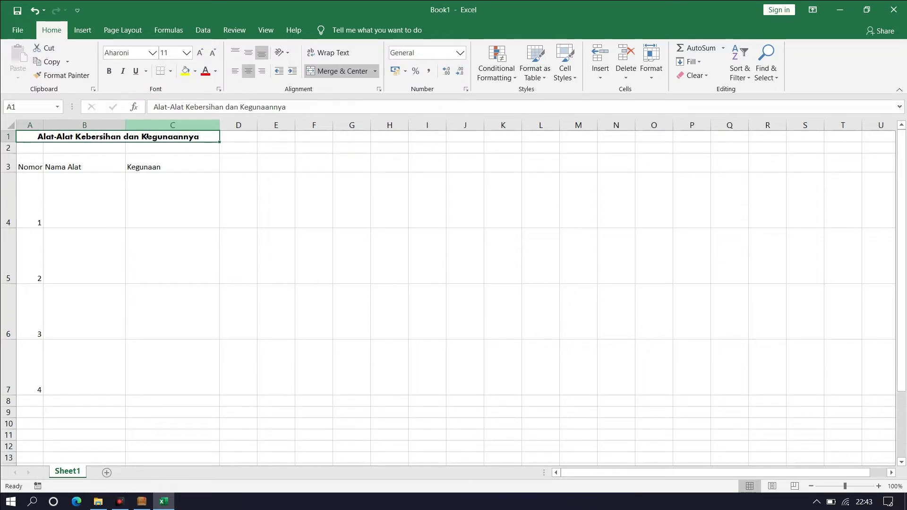
left_click(185, 54)
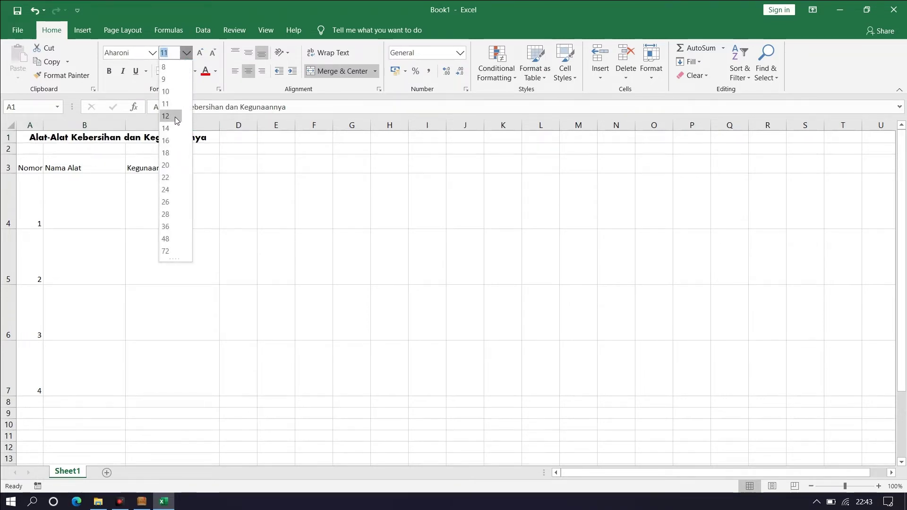
left_click(176, 121)
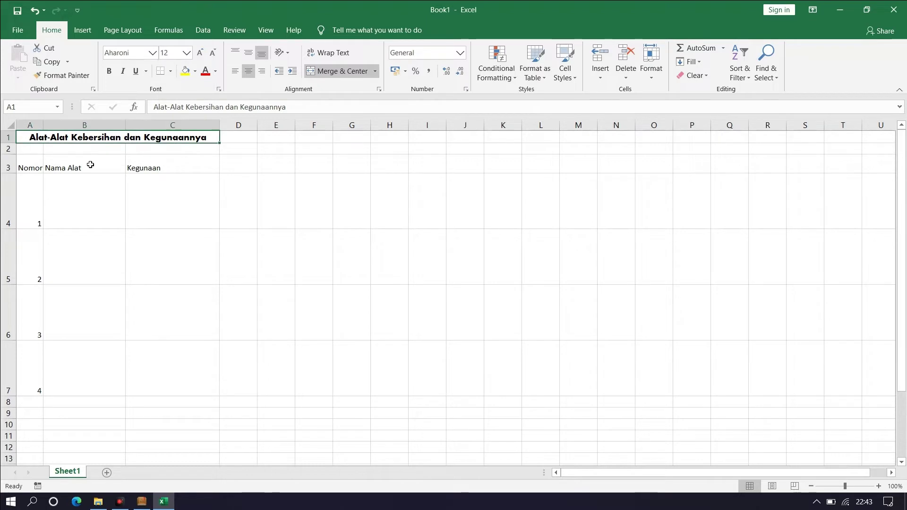
Apply all borders to the table range A3 to C7
left_click(36, 171)
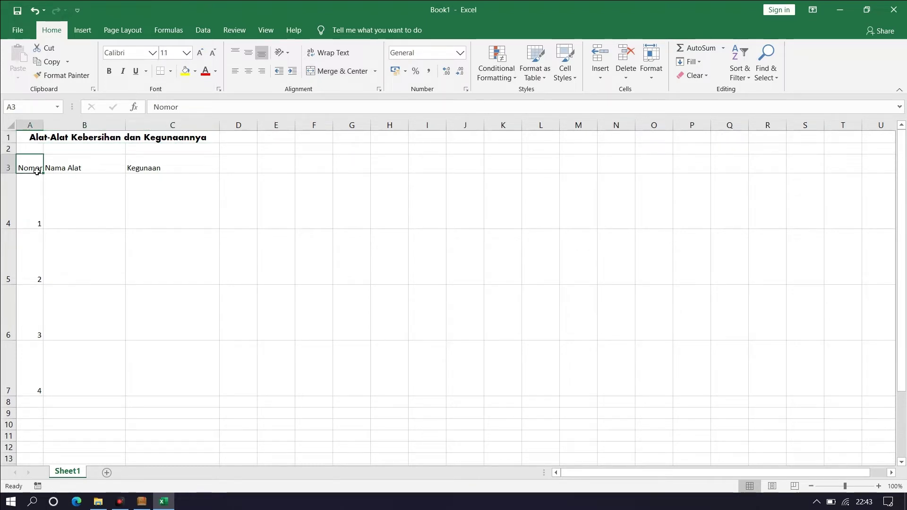
left_click_drag(36, 171, 209, 360)
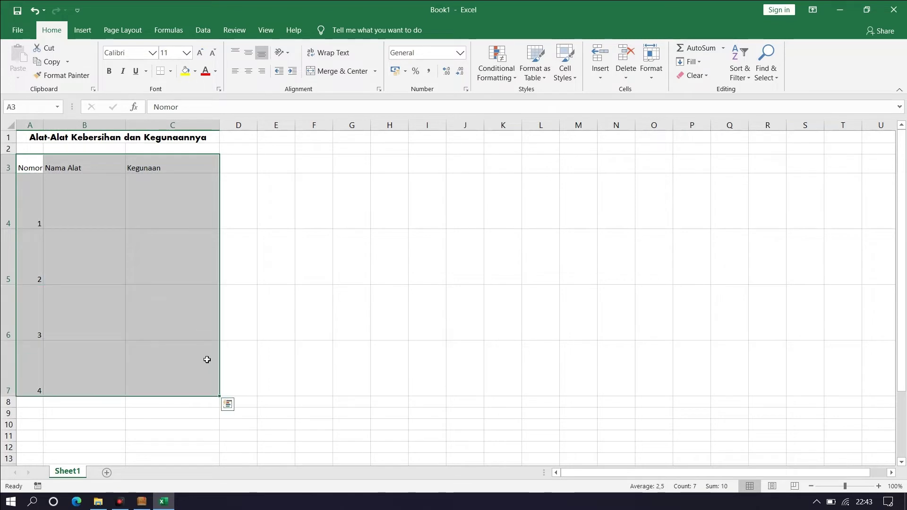
left_click(171, 71)
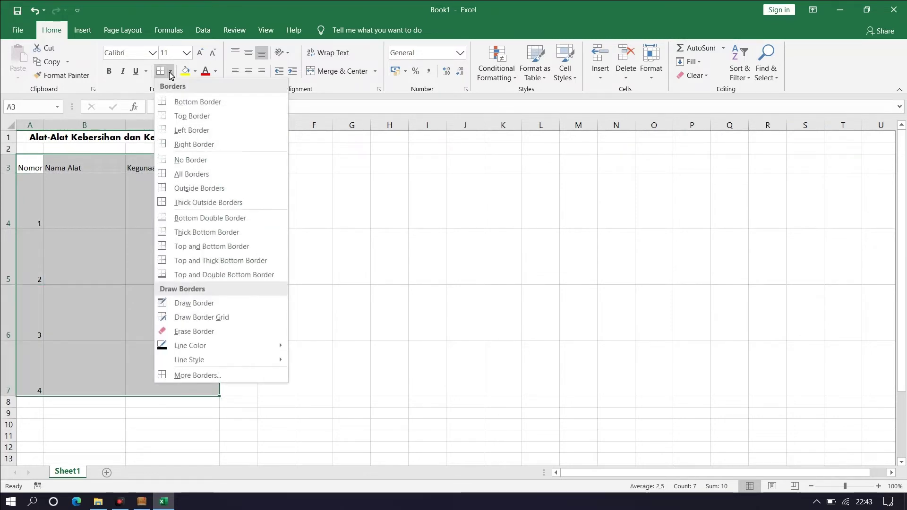
left_click(194, 176)
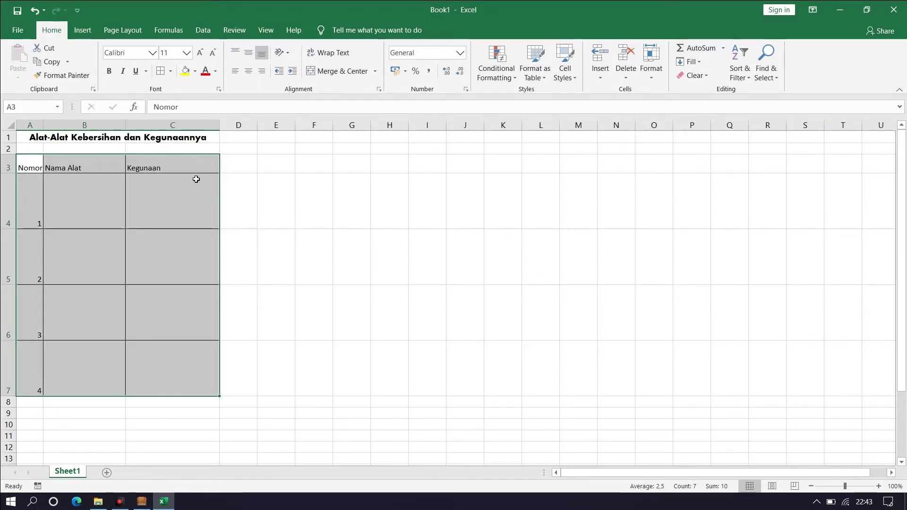
Set the font of the table range A3 to C7 to Aharoni at size 12
left_click(152, 53)
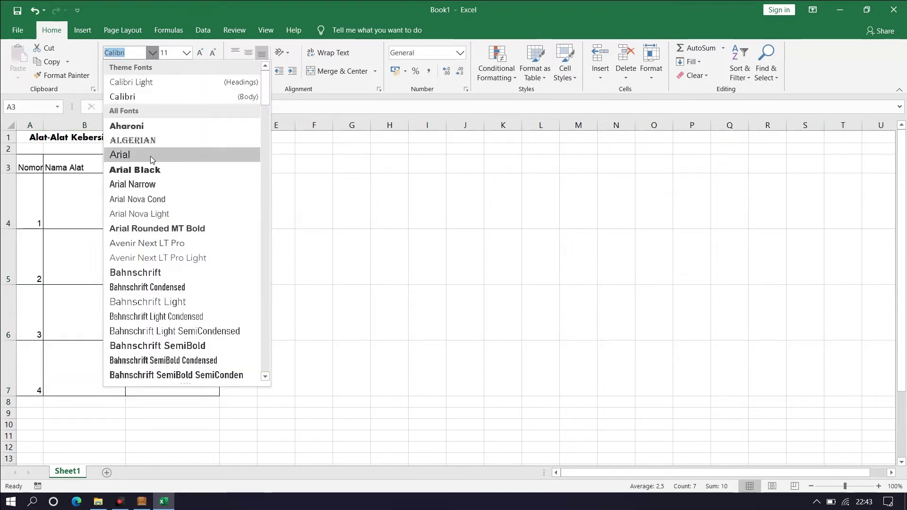
left_click(146, 126)
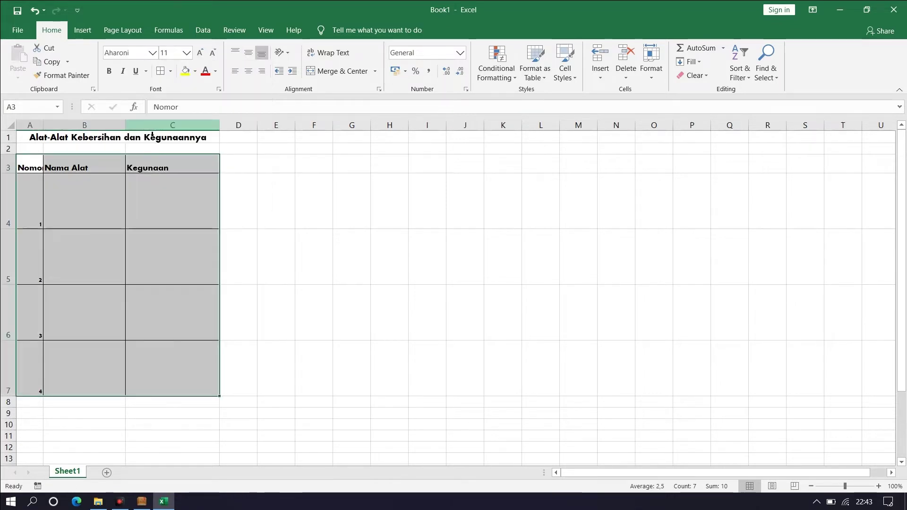
left_click(187, 53)
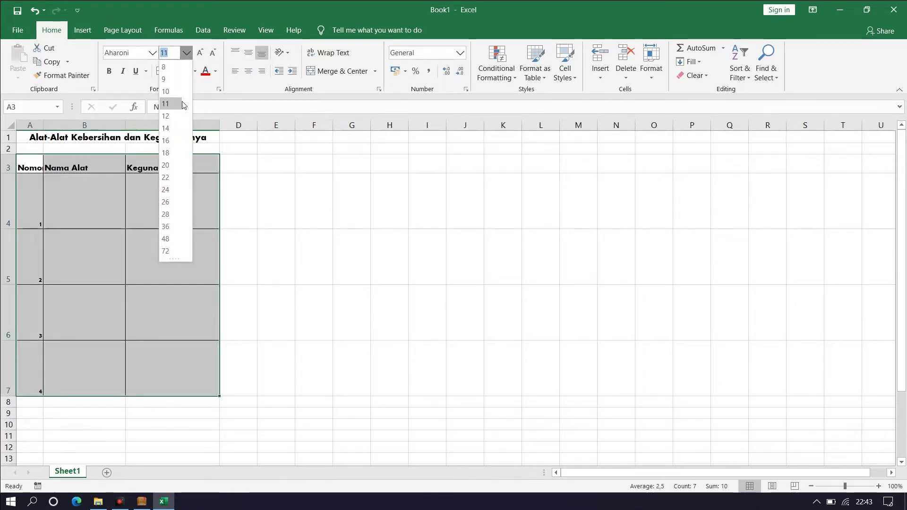
left_click(179, 117)
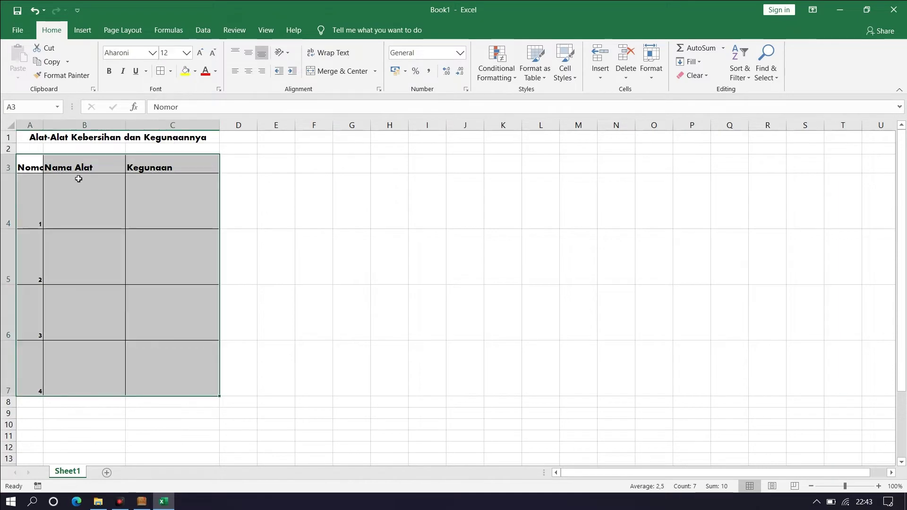
Widen column A just enough for the Nomor header to fit inside its cell
left_click_drag(45, 131, 65, 136)
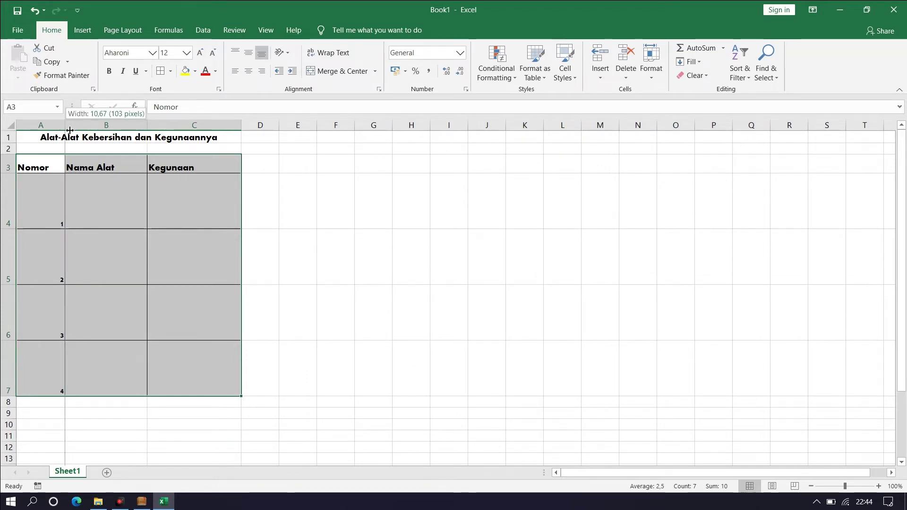
left_click_drag(65, 127, 51, 128)
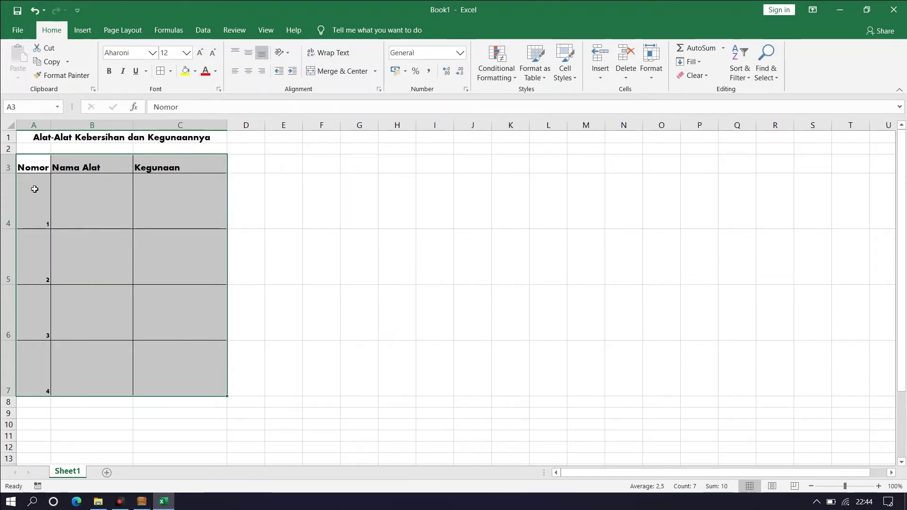
left_click(44, 215)
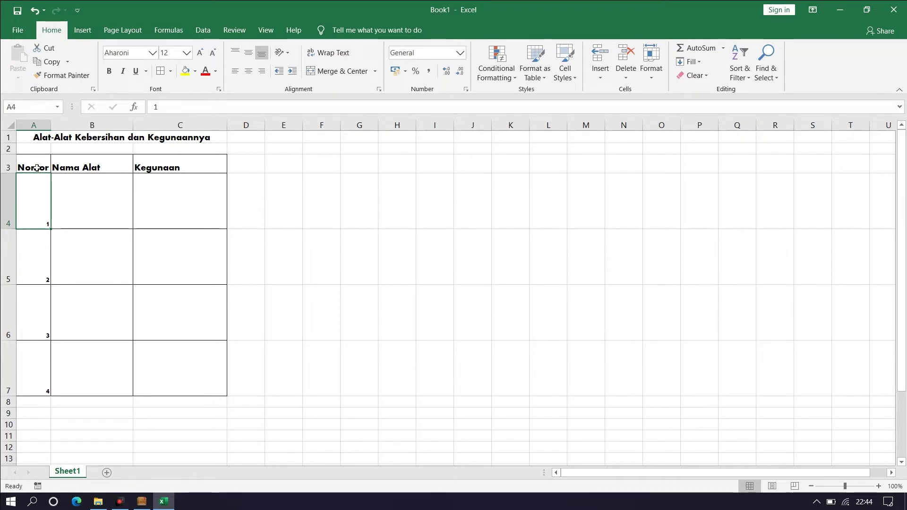
Align the contents of A3 to C8 to the middle vertically and center them horizontally
left_click_drag(36, 168, 178, 407)
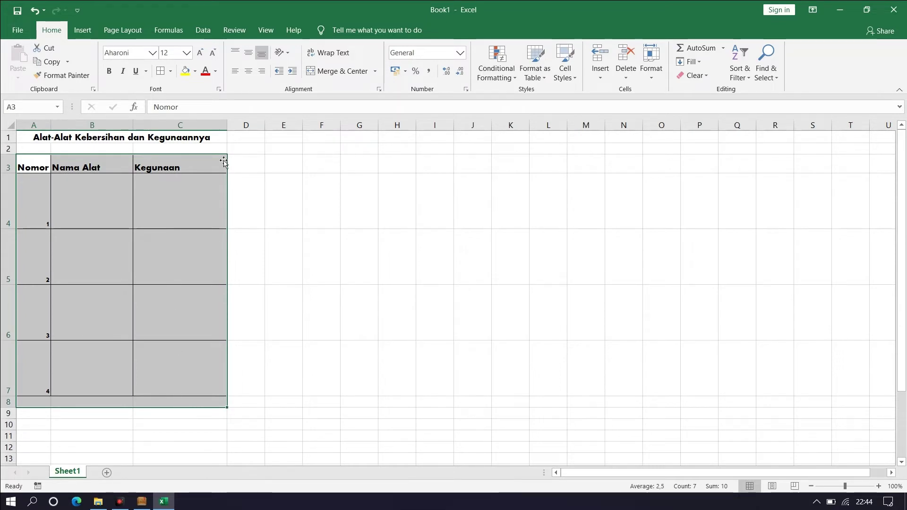
left_click(247, 55)
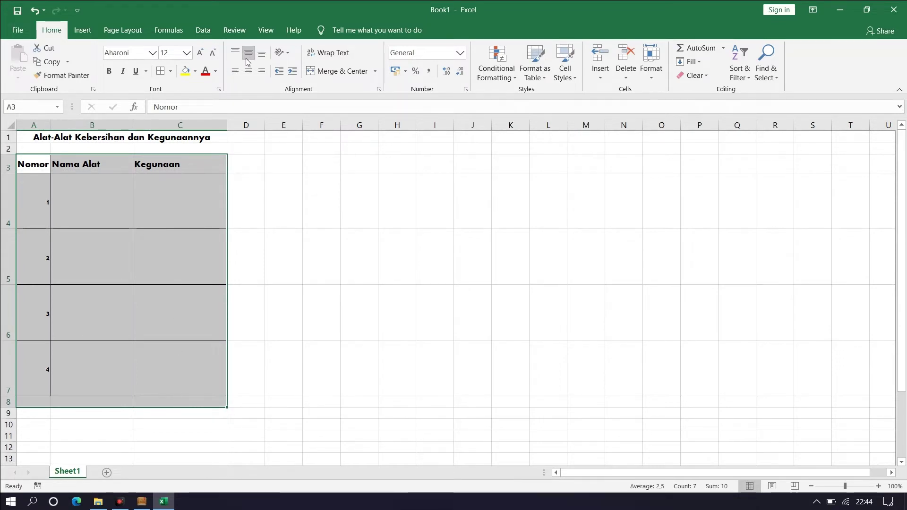
left_click(249, 71)
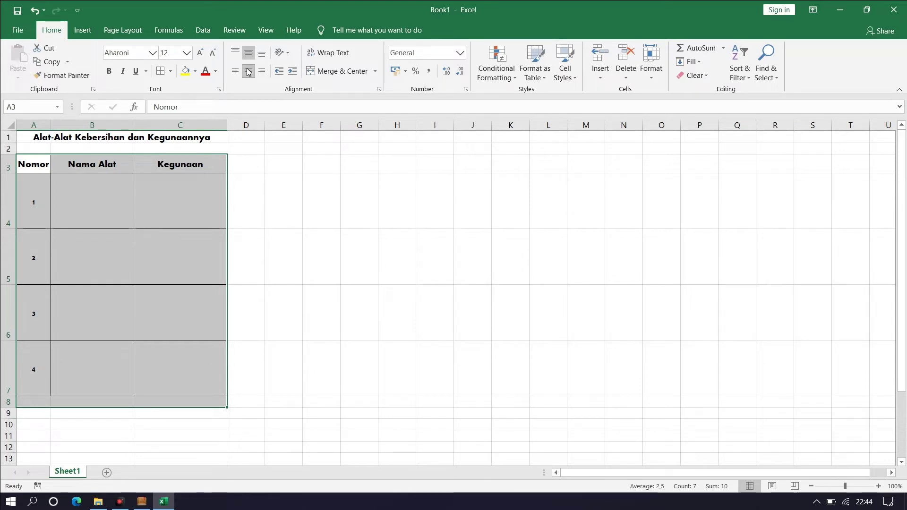
Start inserting a picture at cell B4 and browse DATA (D:) through 1.BULAN, MAPEL KOMPUTER 2021, KELAS 1 and SEM 2_ 20212022 to the 5 April 2022 tutorial folder
left_click(105, 204)
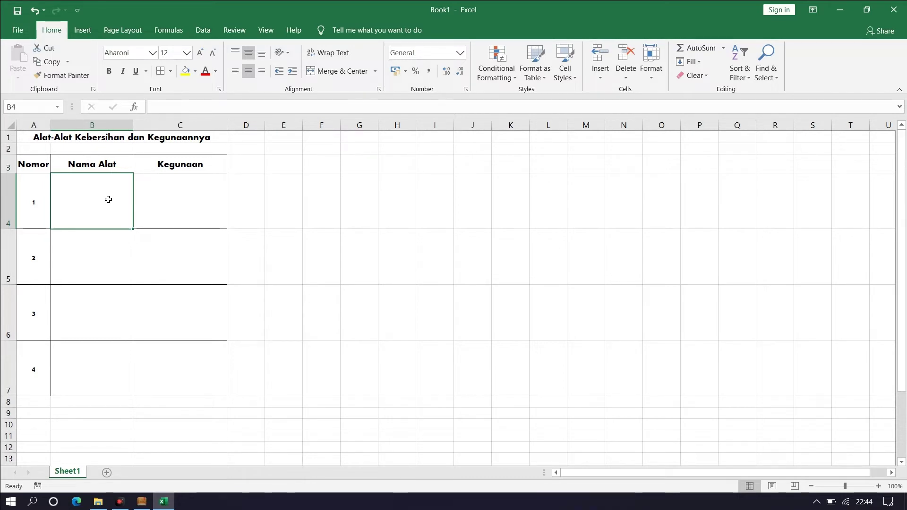
left_click(89, 38)
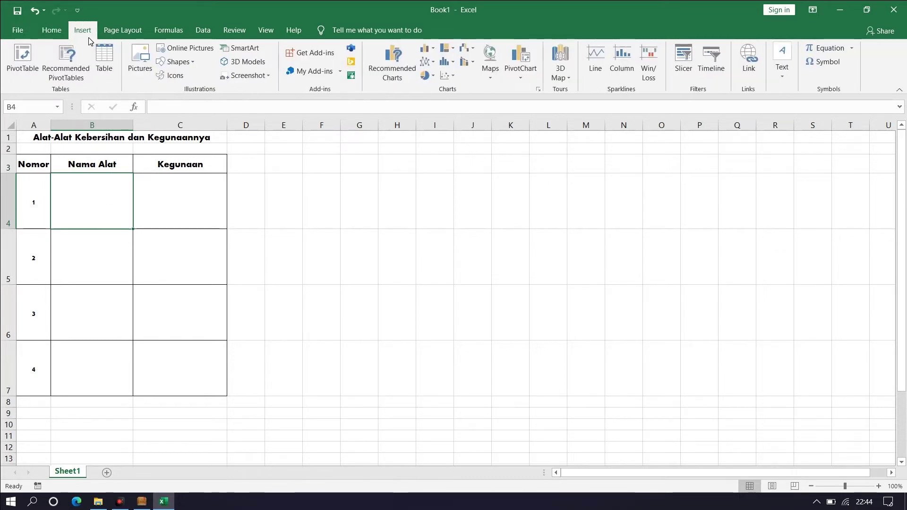
left_click(140, 58)
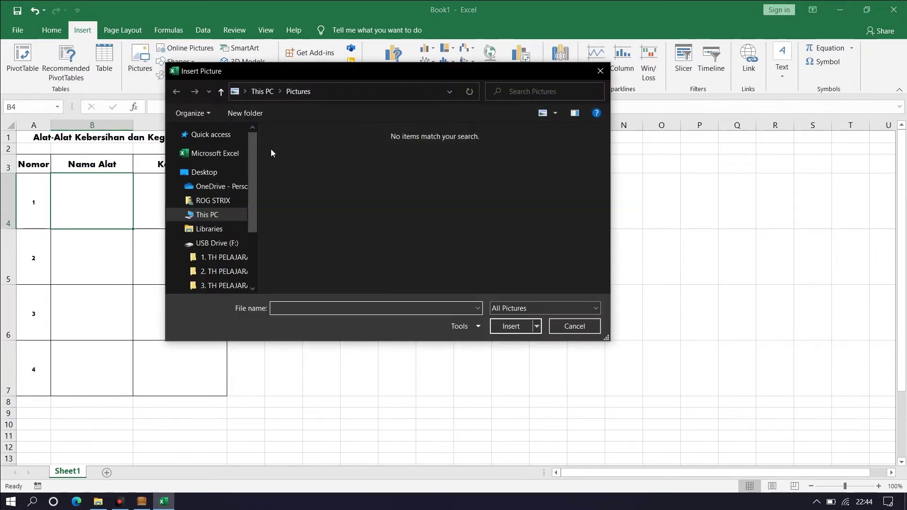
left_click(233, 230)
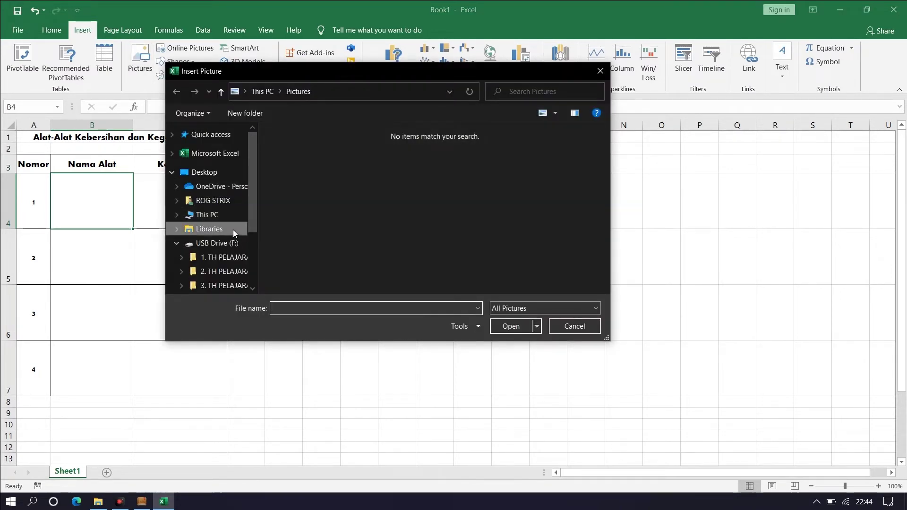
left_click(228, 215)
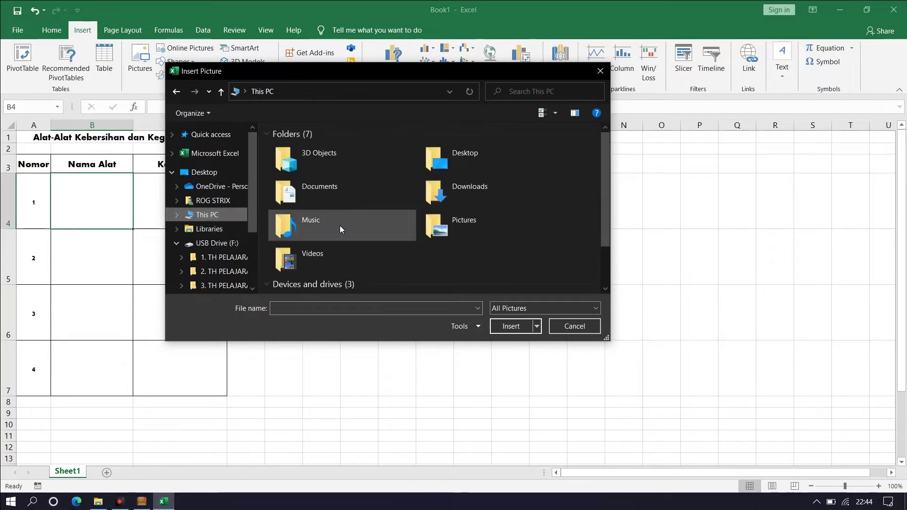
scroll(339, 225, "down", 3)
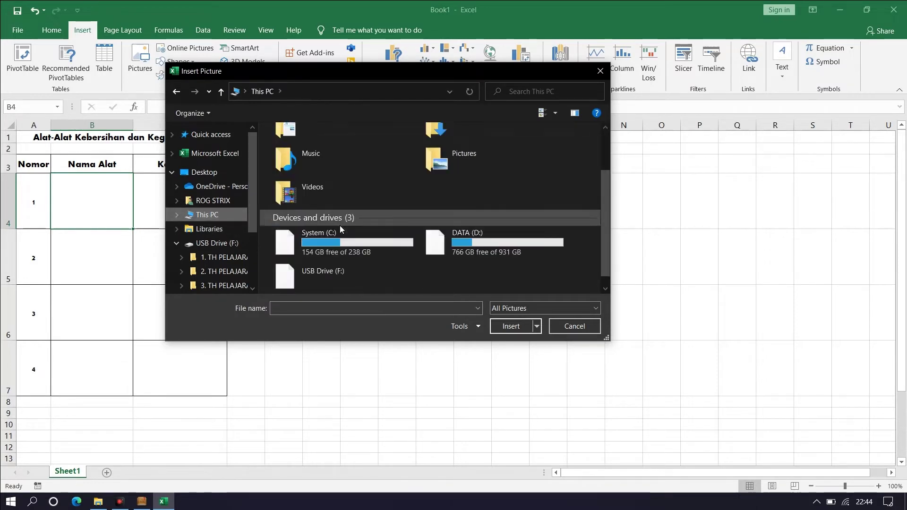
double_click(466, 241)
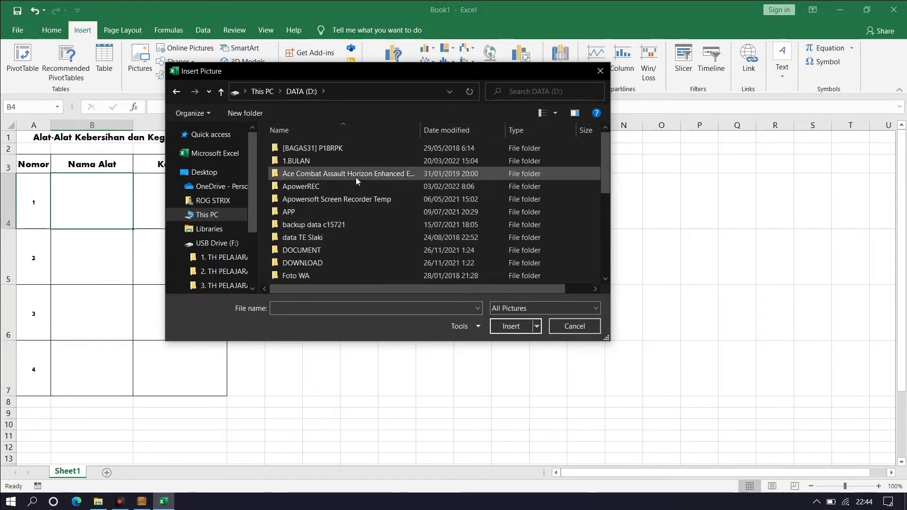
double_click(345, 161)
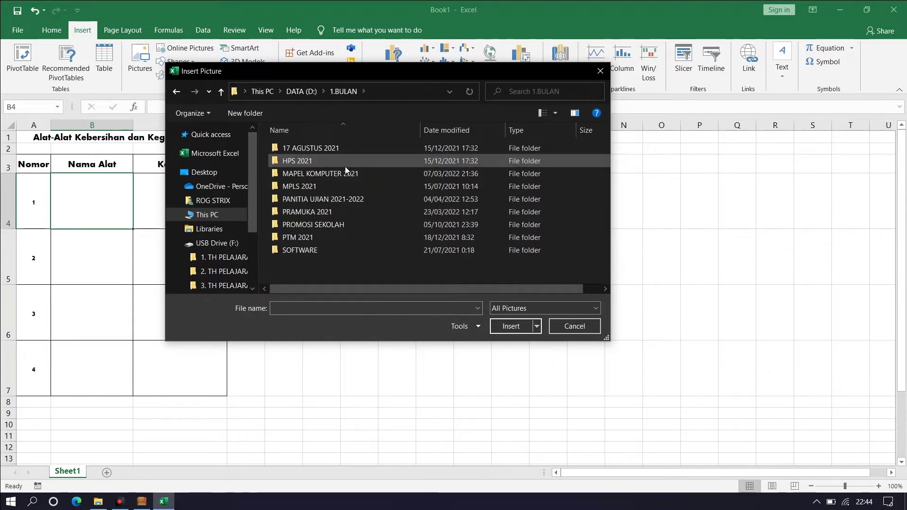
double_click(345, 173)
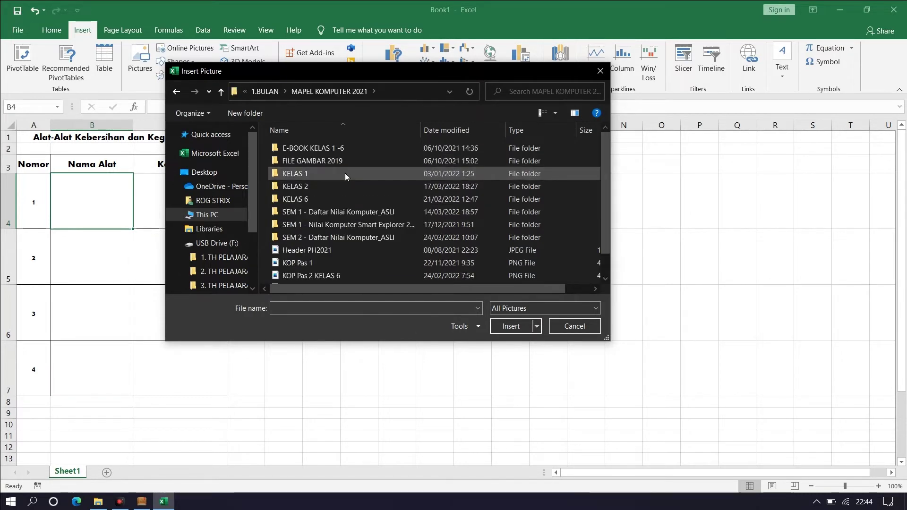
double_click(345, 173)
double_click(342, 161)
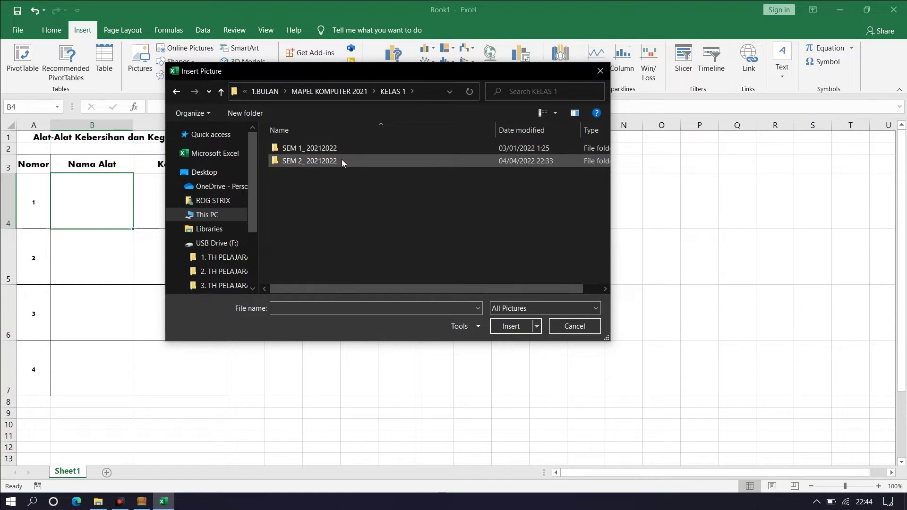
double_click(342, 224)
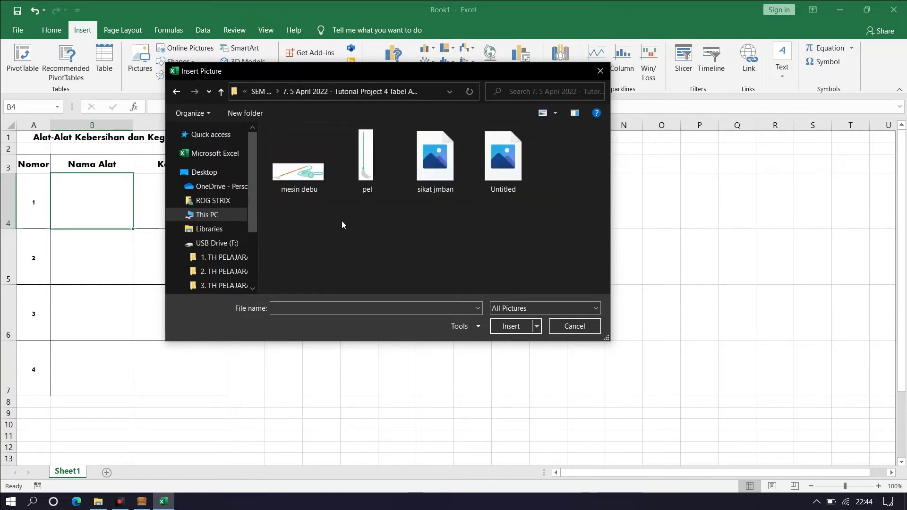
Insert the mesin debu picture and shrink it proportionally to about 1.69 cm high and 5.06 cm wide
left_click(322, 181)
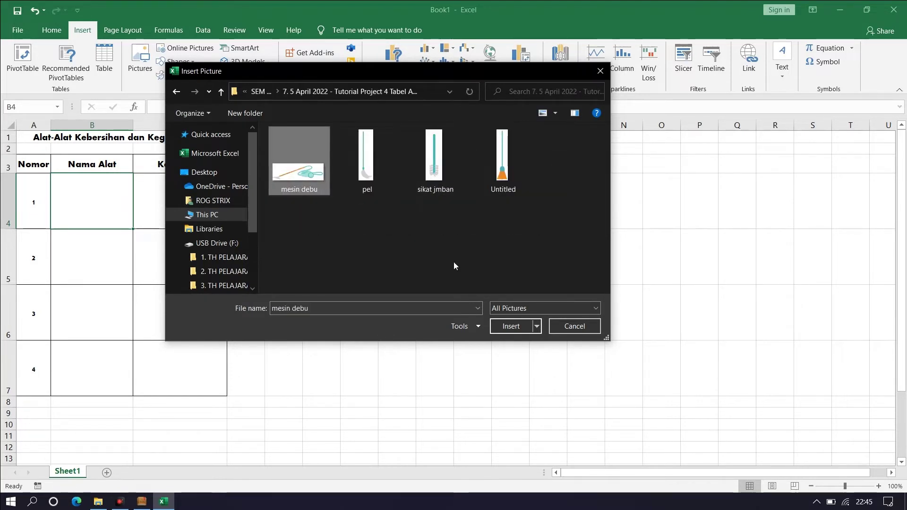
left_click(500, 325)
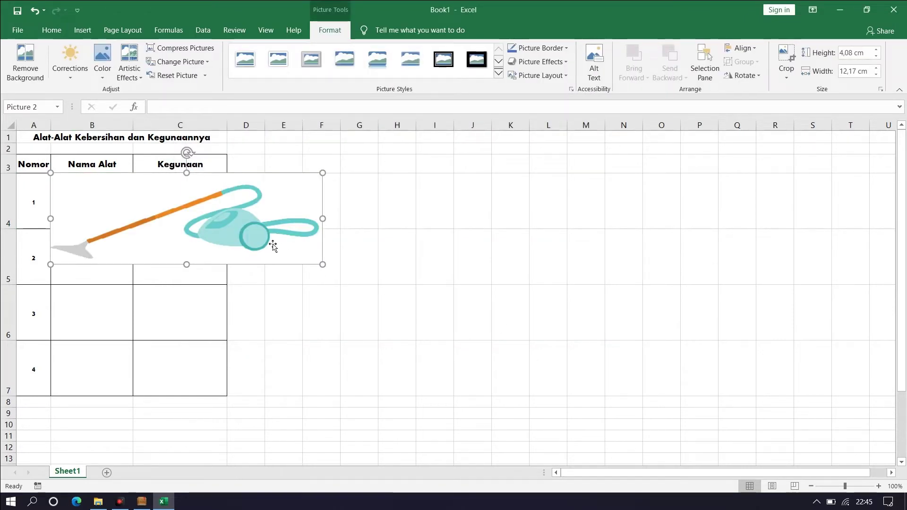
left_click_drag(323, 265, 131, 216)
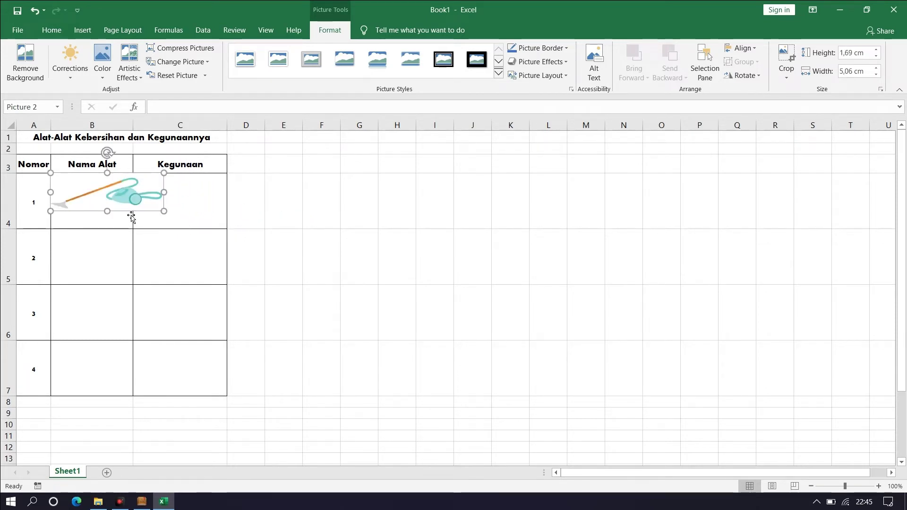
Widen column B beyond the vacuum cleaner picture's width and position the picture near the middle of cell B4
left_click(131, 126)
left_click_drag(133, 125, 190, 147)
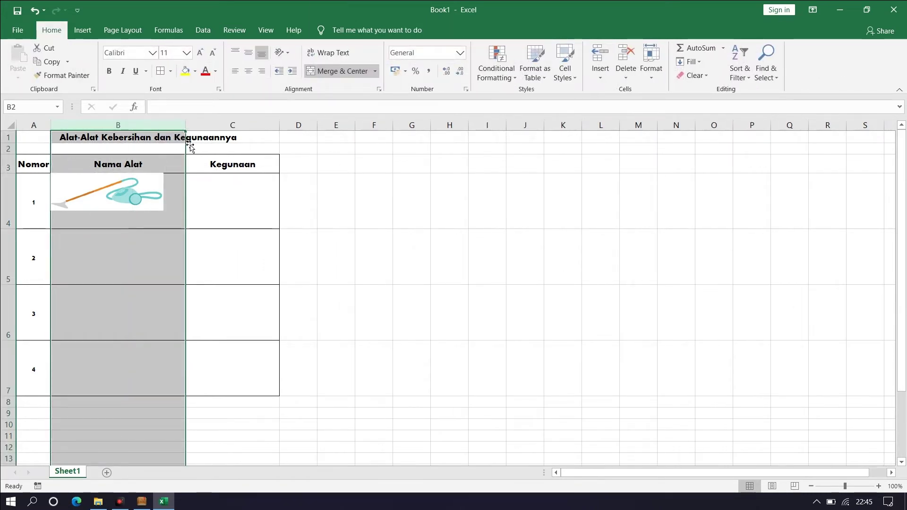
left_click(126, 203)
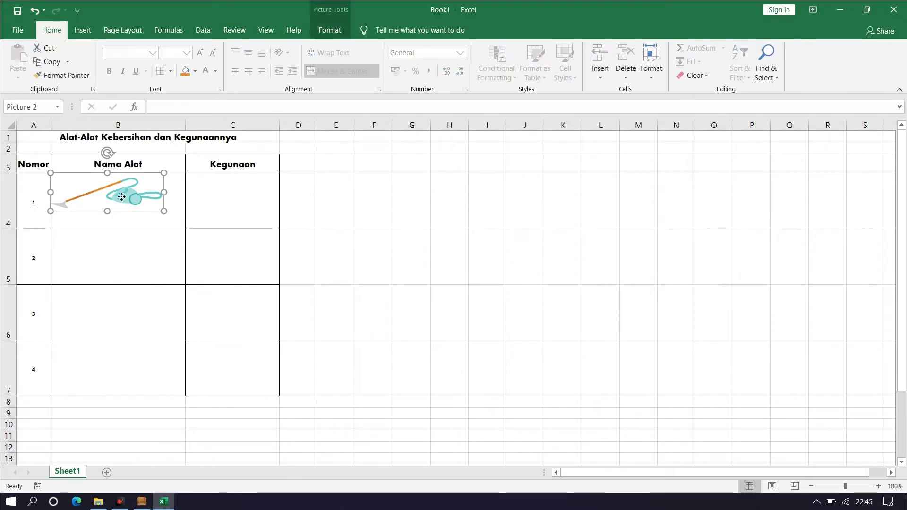
left_click_drag(122, 197, 131, 203)
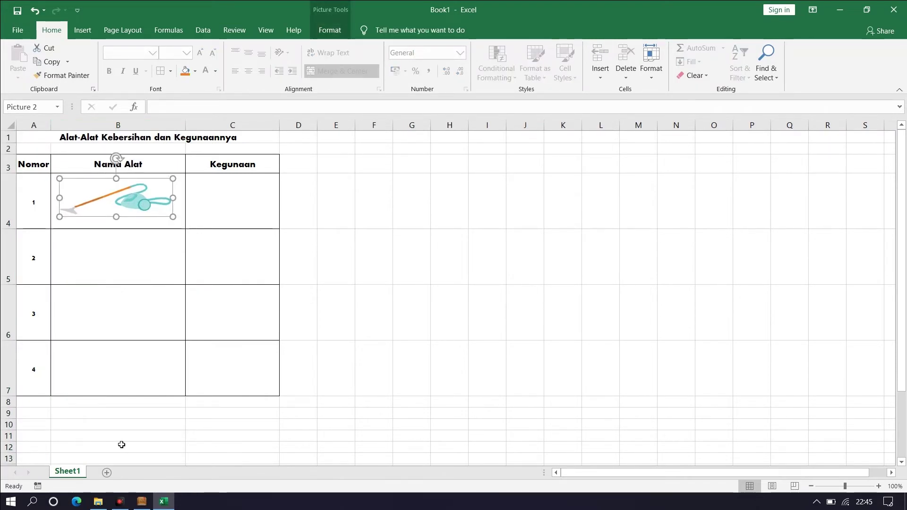
Switch to the Smart Explorer Kelas 1 e-book to check the example table, and return to the Excel worksheet
left_click(143, 504)
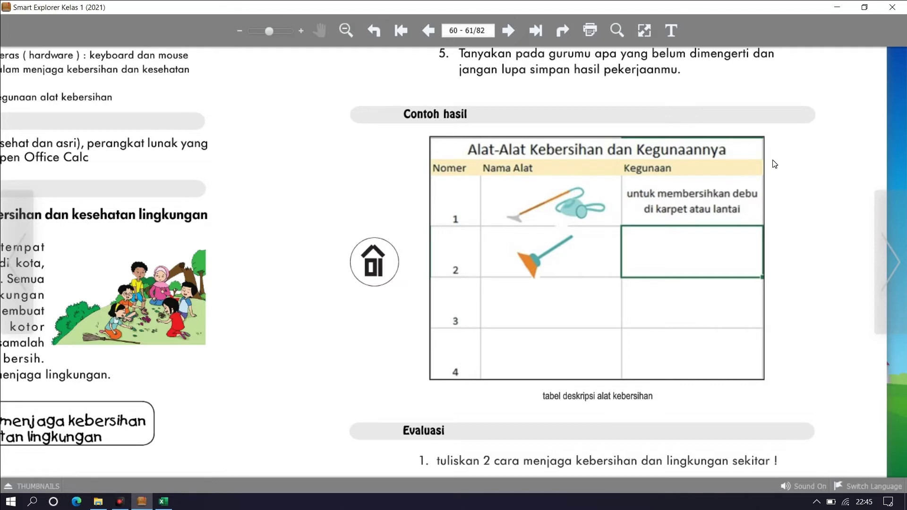
left_click(839, 7)
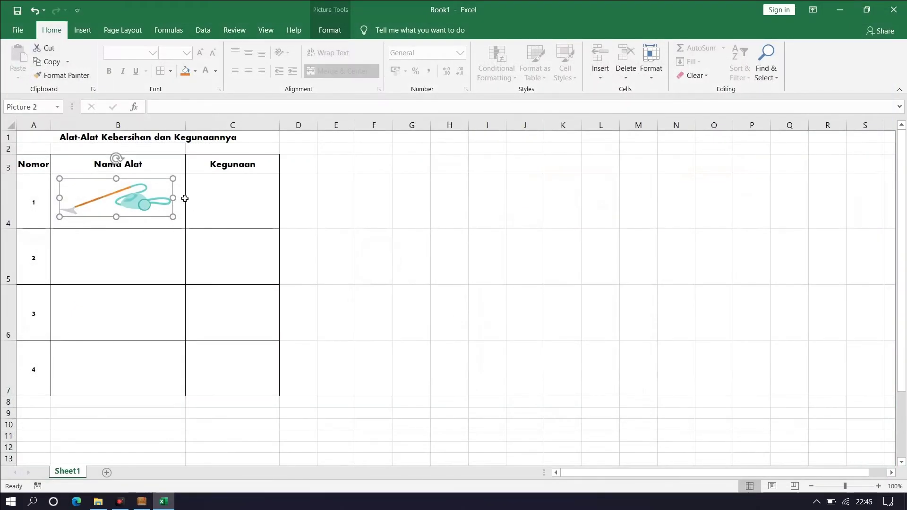
left_click(140, 170)
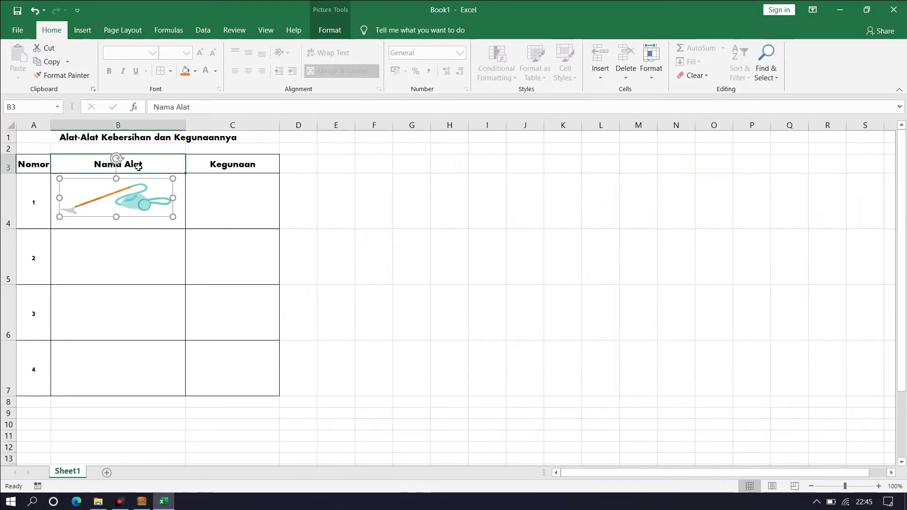
left_click(134, 212)
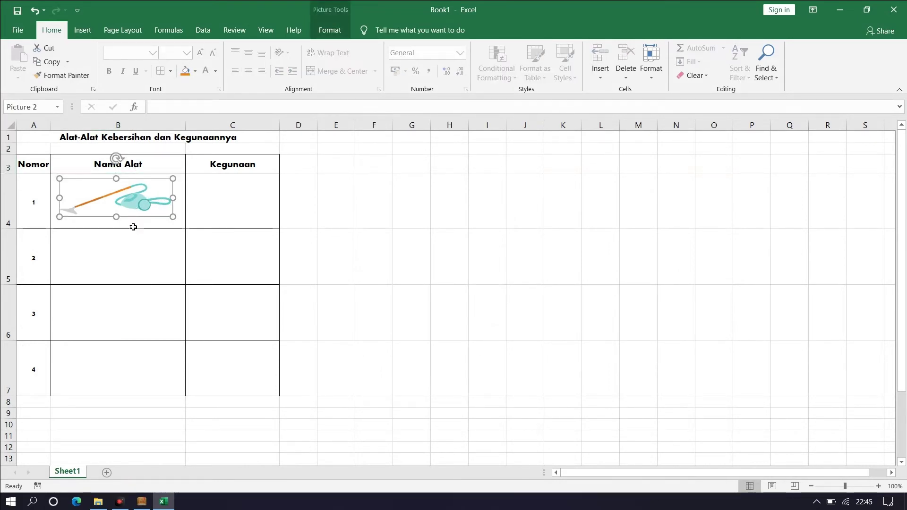
Enter "Penyedot Debu: untuk membersihkan debu di karpet atau lantai" in cell C4, checking the wording against the e-book's example table
left_click(208, 191)
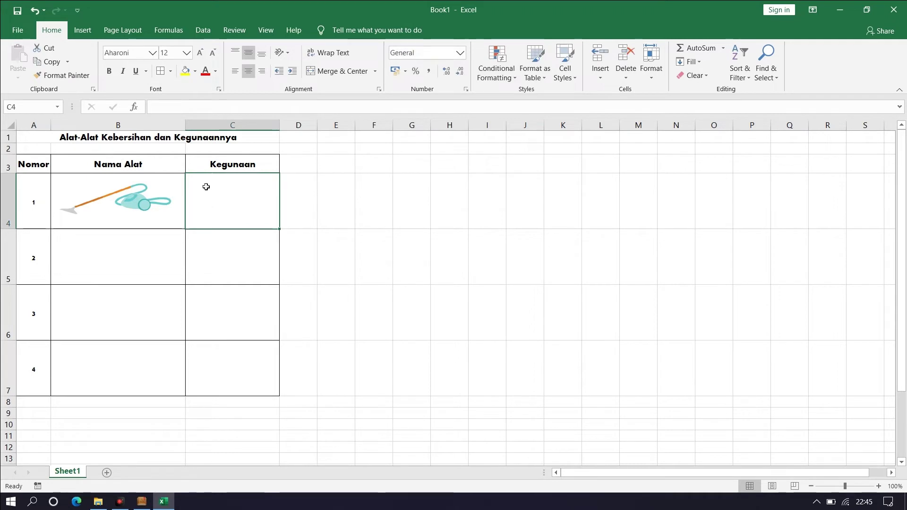
type("Penyedot ")
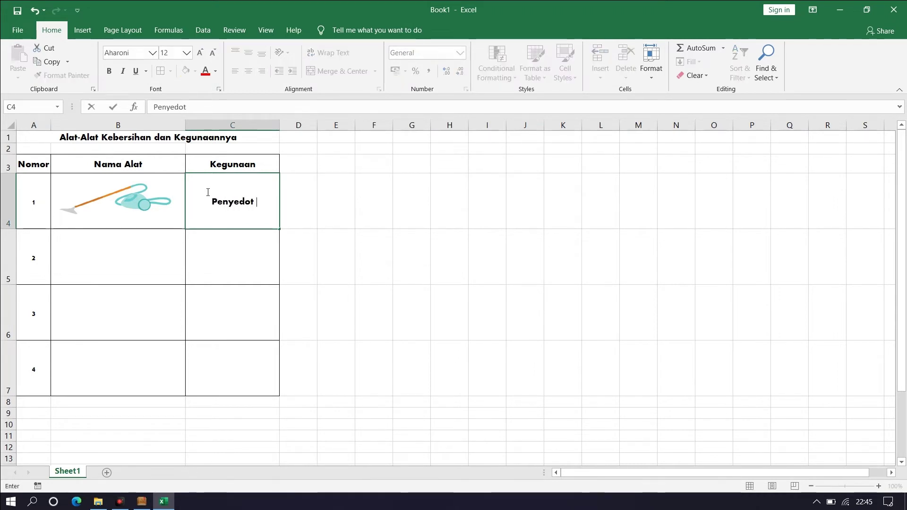
type("Debu: untuk")
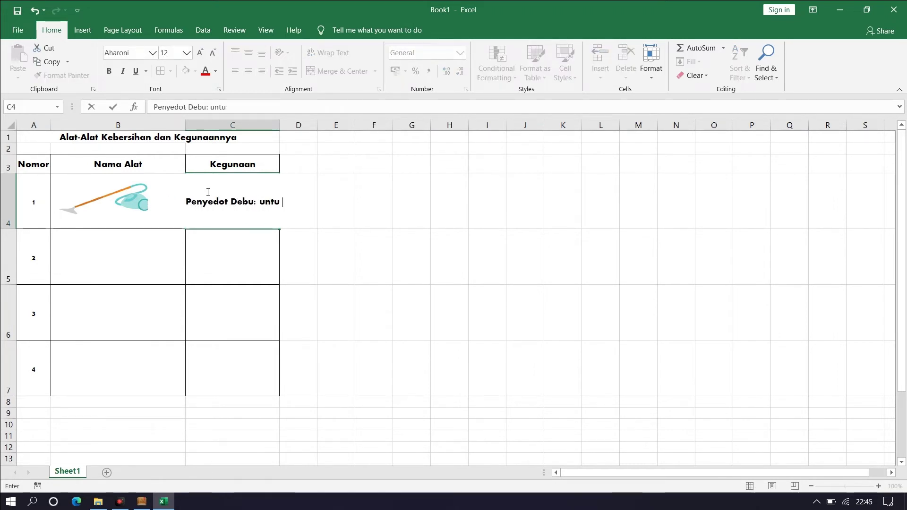
left_click(142, 502)
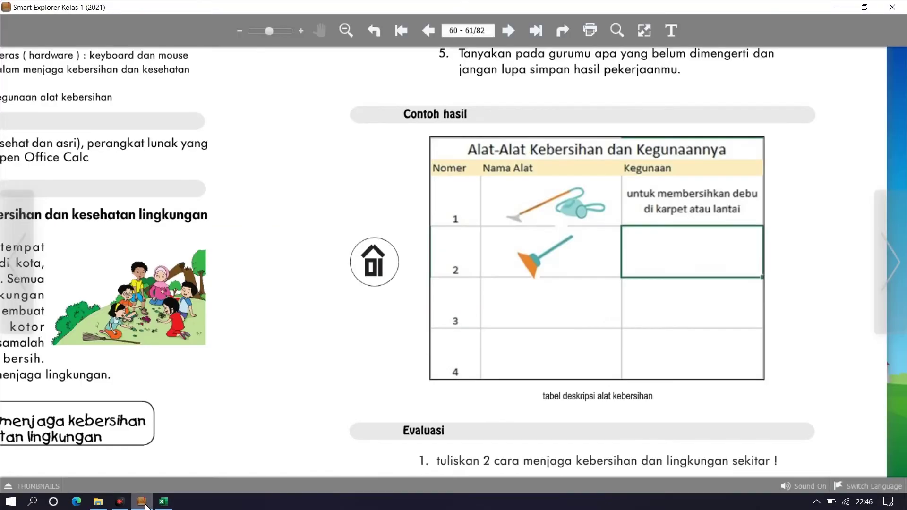
left_click(141, 502)
type("membersi")
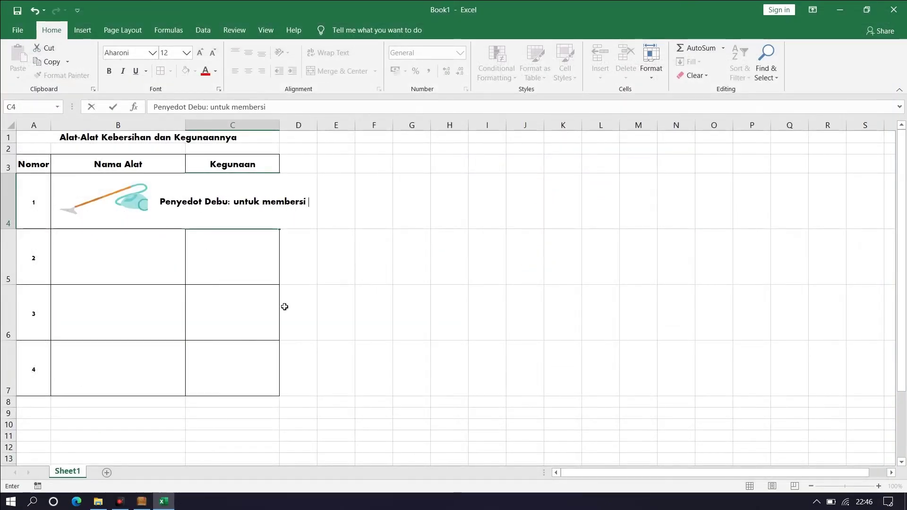
type("hkan debu di karpeta")
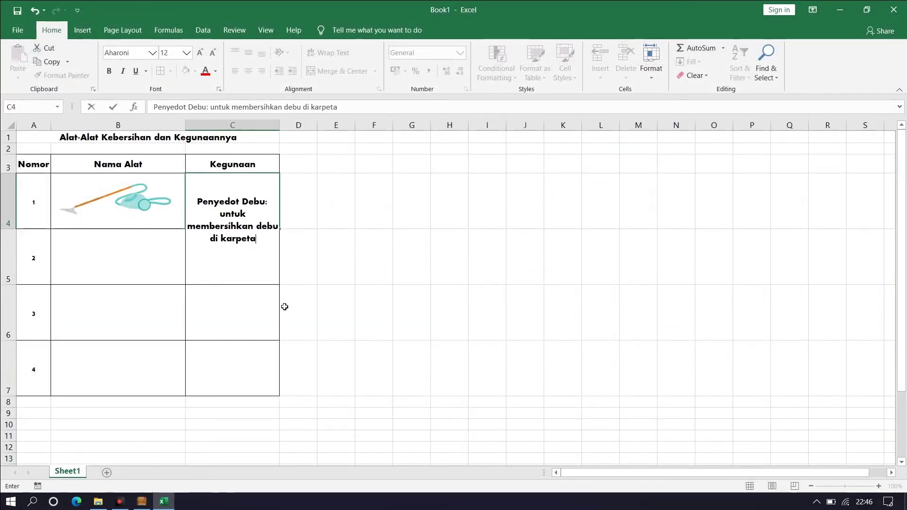
key("BackSpace")
type("atau lantai")
left_click(382, 278)
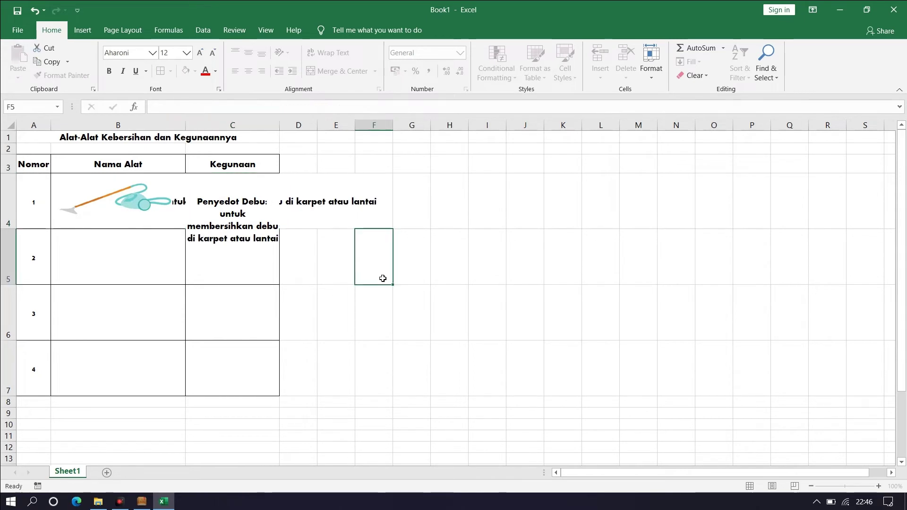
Widen column C and wrap the vacuum cleaner description in cell C4
left_click(241, 216)
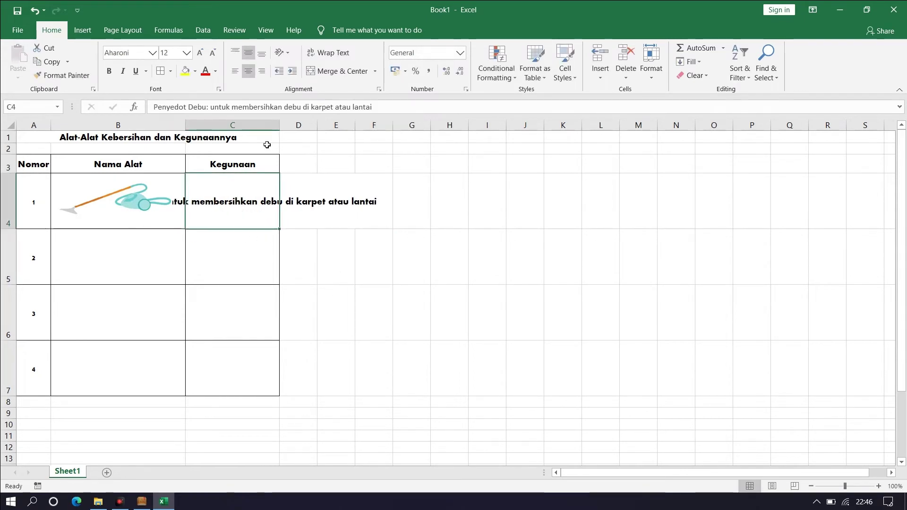
left_click_drag(285, 129, 316, 129)
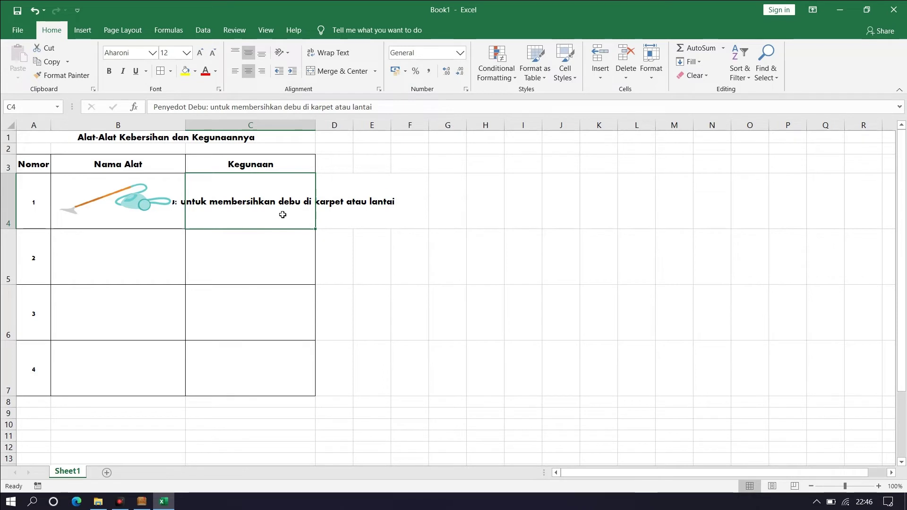
left_click(342, 53)
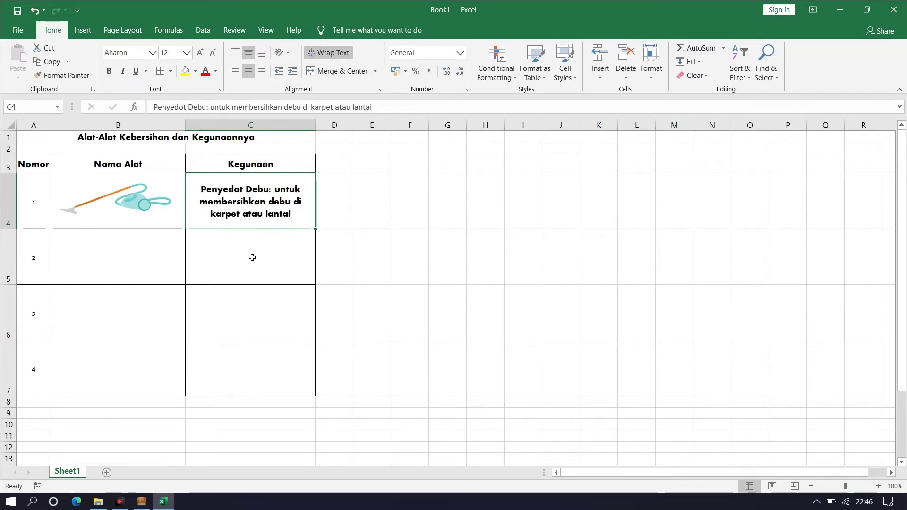
Insert the broom picture named Untitled at cell B5 from the tutorial folder
left_click(130, 252)
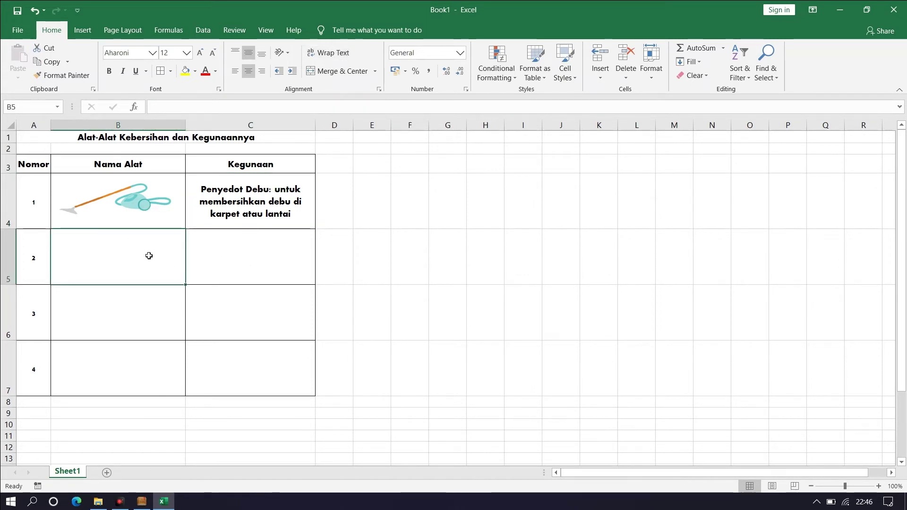
left_click(83, 32)
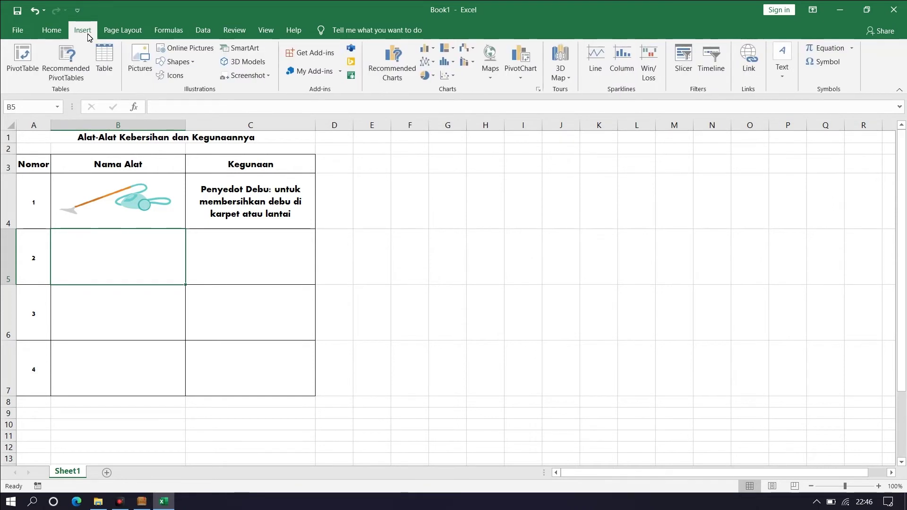
left_click(140, 56)
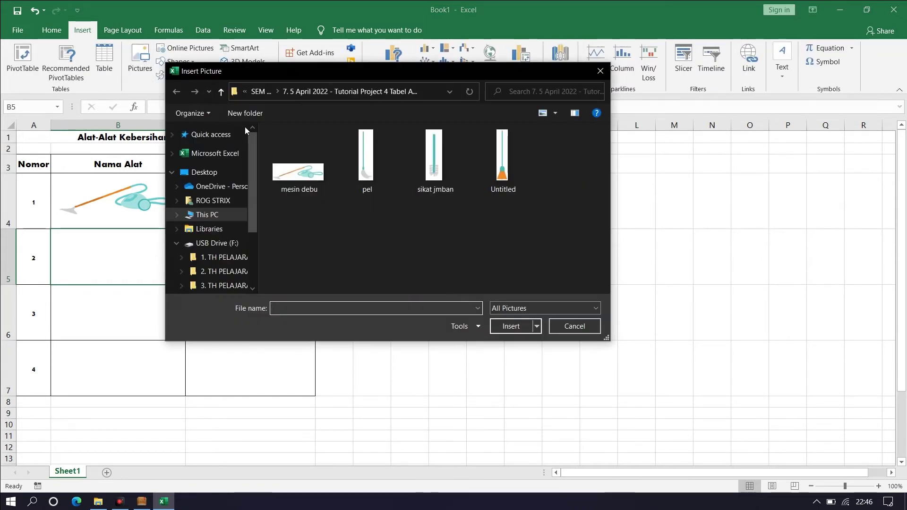
left_click(497, 183)
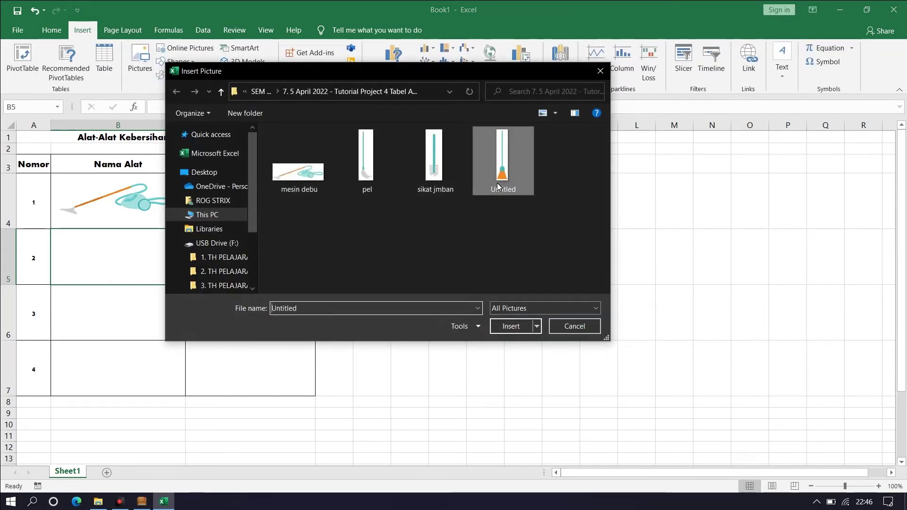
left_click(510, 326)
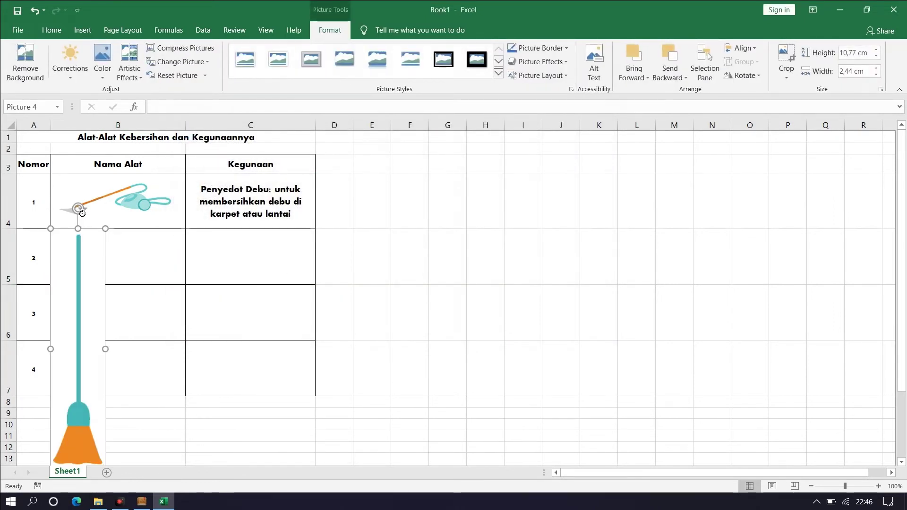
Tilt the broom picture clockwise and shrink it proportionally to about 4.51 cm high and 1.02 cm wide
left_click_drag(81, 212, 175, 247)
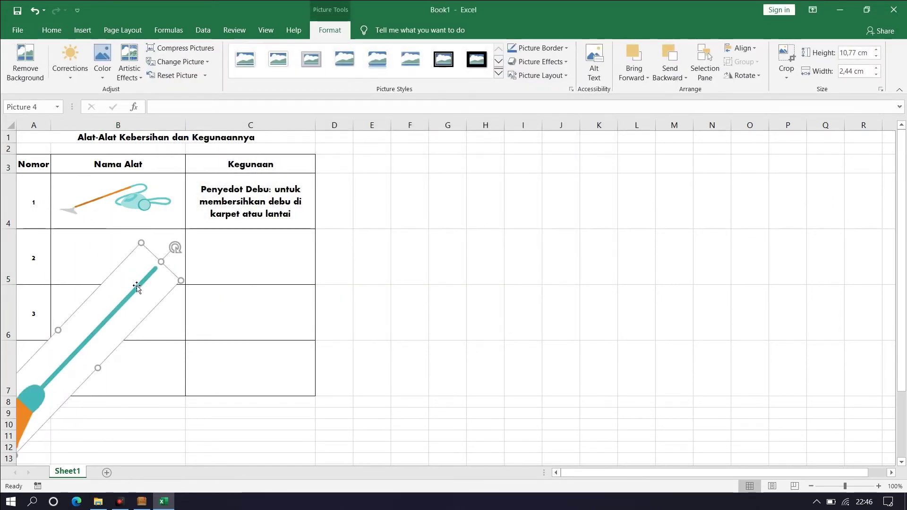
left_click_drag(115, 320, 264, 249)
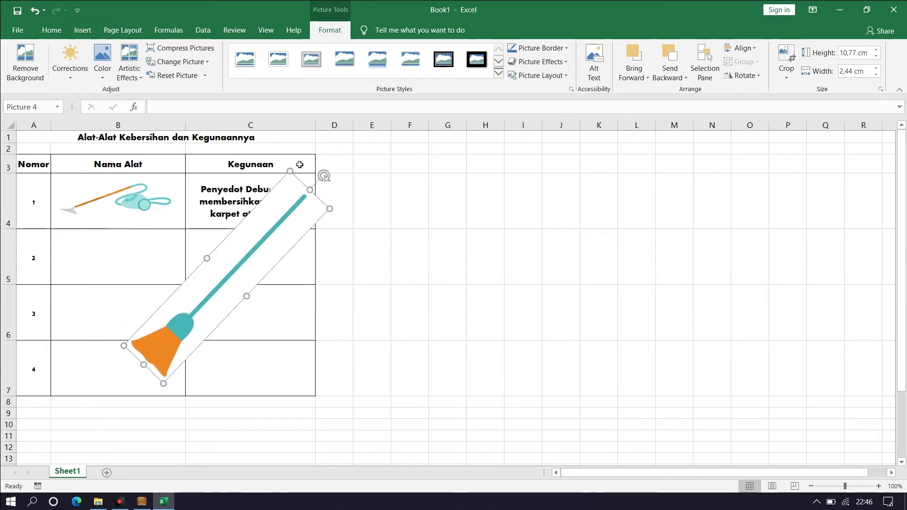
left_click_drag(296, 181, 267, 301)
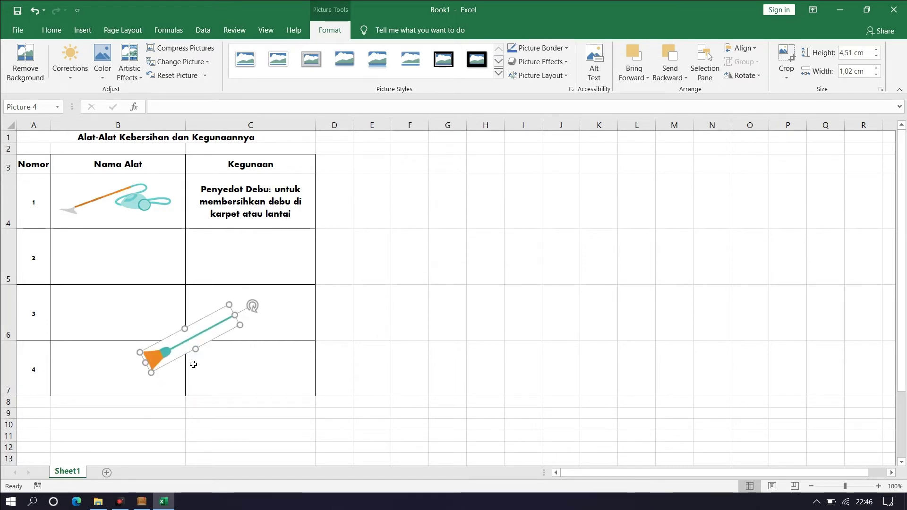
Move the broom picture into cell B5 and make row 5 tall enough to contain it
left_click_drag(185, 353, 120, 274)
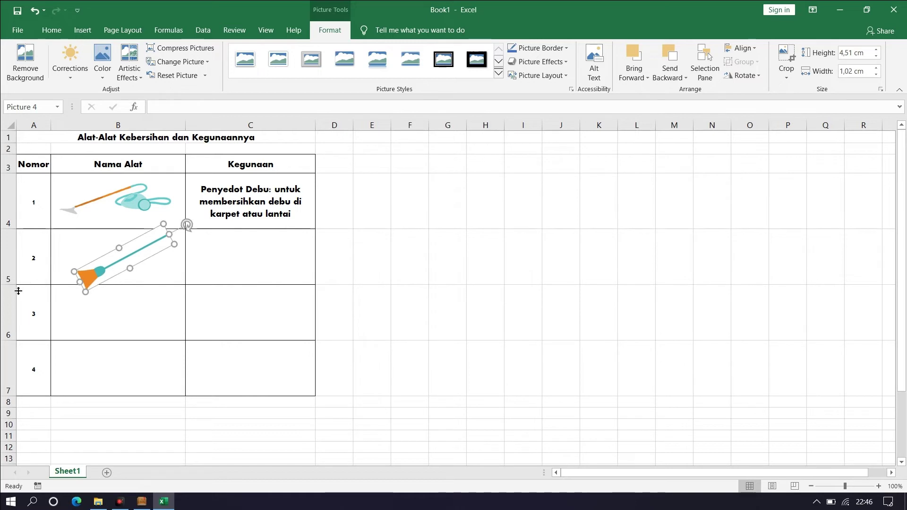
left_click_drag(17, 290, 14, 316)
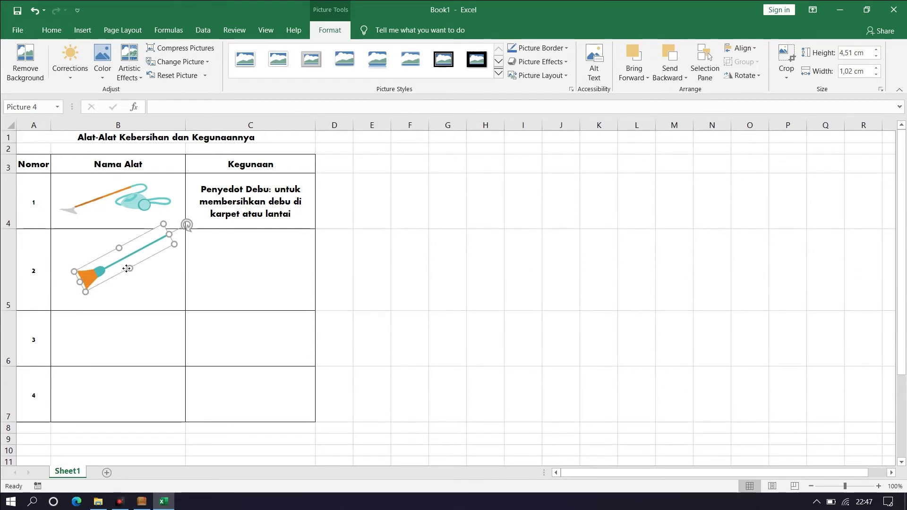
left_click_drag(127, 268, 119, 273)
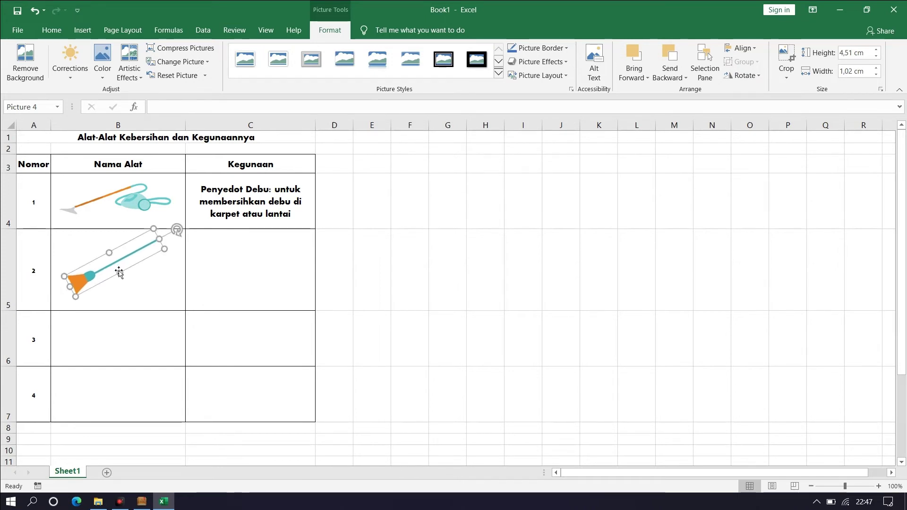
Enter "Sapu Lantai: untuk menyapu debu atau kotoran pada lantai" in cell C5 and wrap its text
left_click(230, 265)
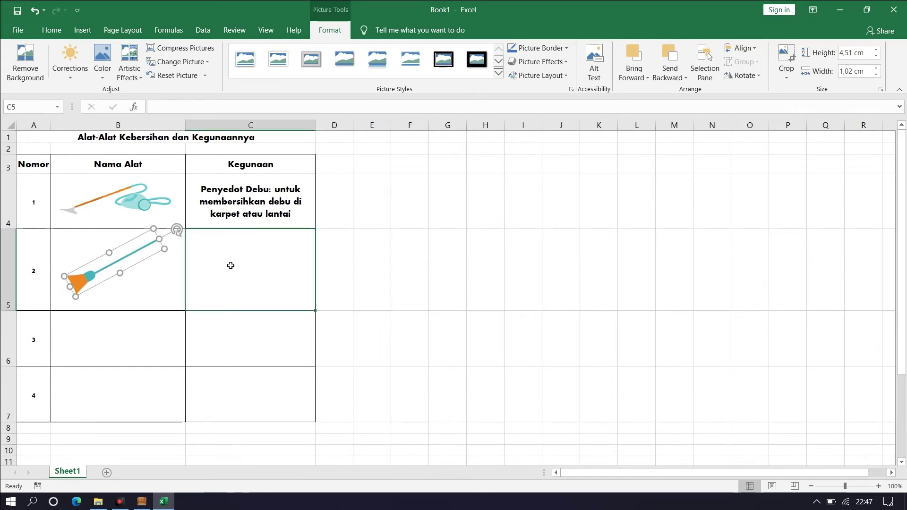
type("Sapu")
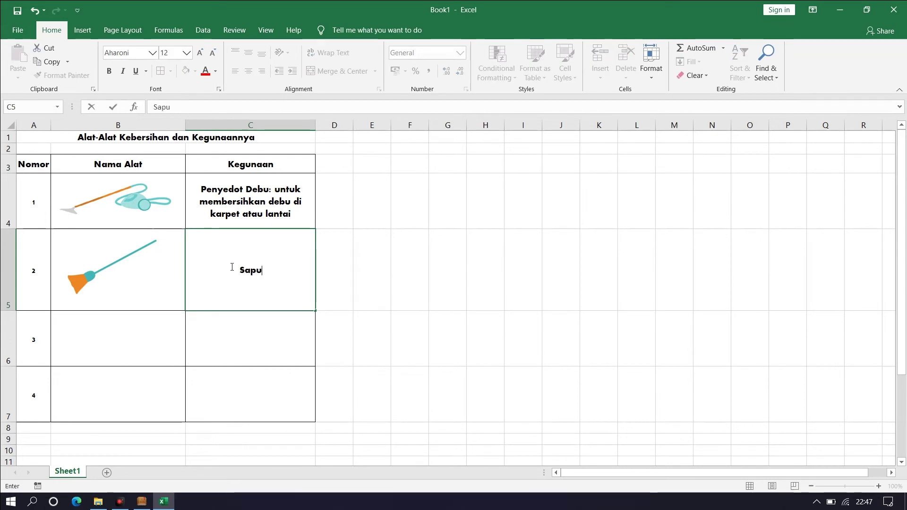
type(" Lantai: untuk mem")
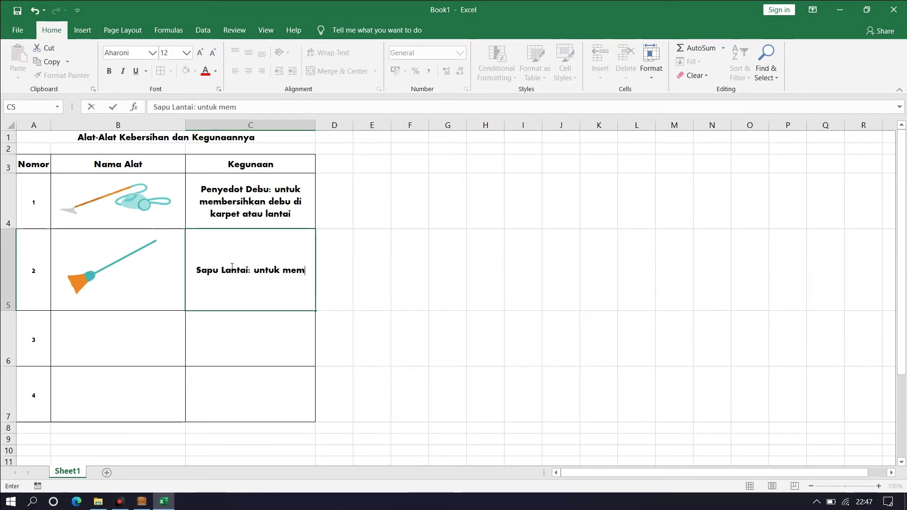
key("BackSpace")
type("nyapu lant")
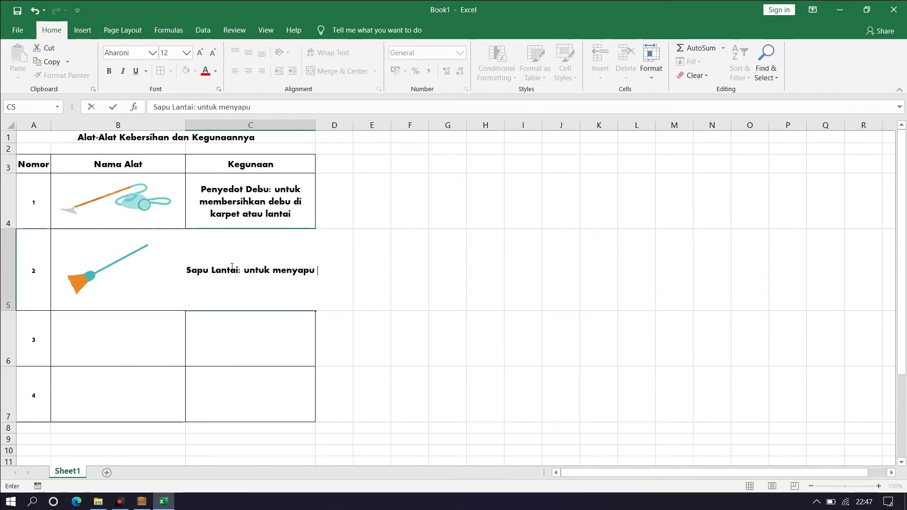
key("BackSpace")
key("BackSpace")
key("BackSpace")
key("BackSpace")
type("debu atau ")
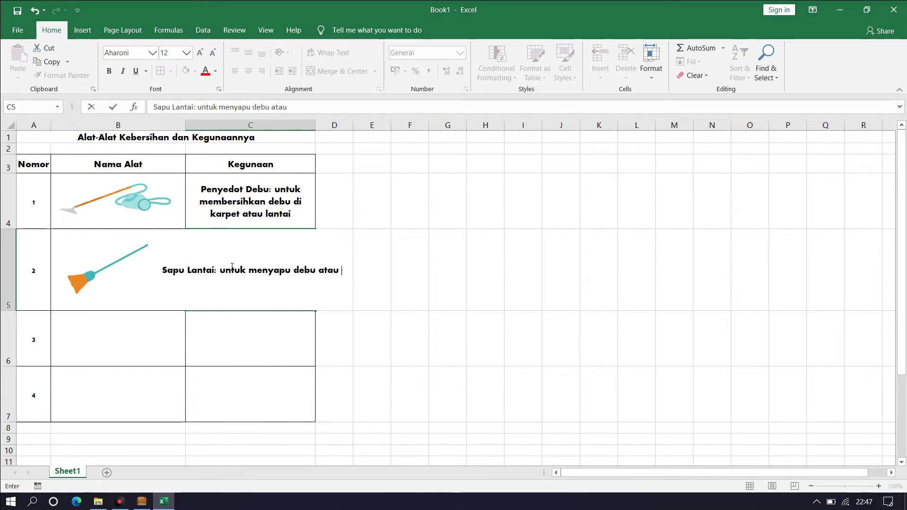
type("kotoran pada lantai")
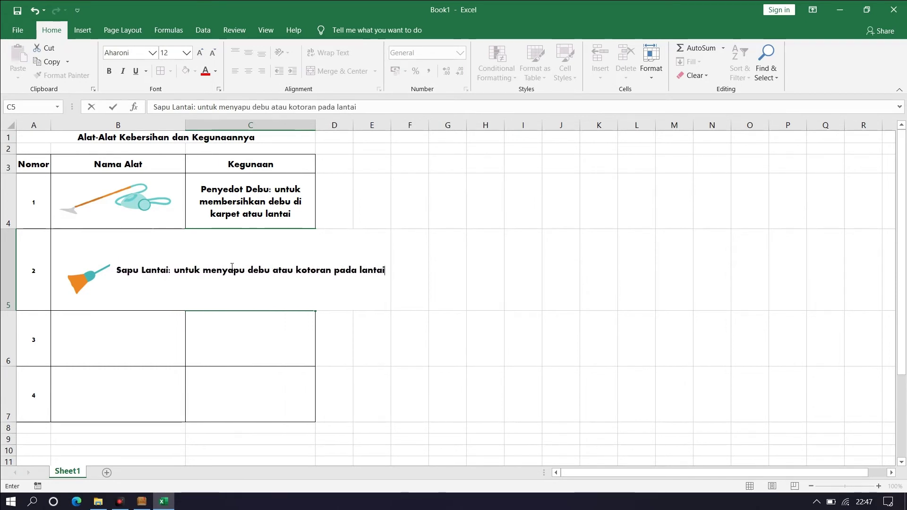
left_click(331, 316)
left_click(303, 289)
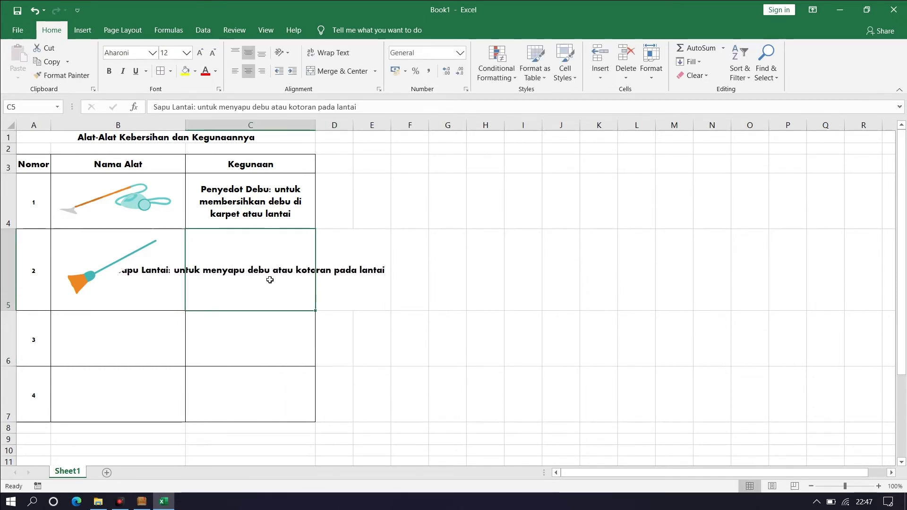
left_click(330, 55)
Insert the pel picture at cell B6 from the tutorial folder
left_click(115, 348)
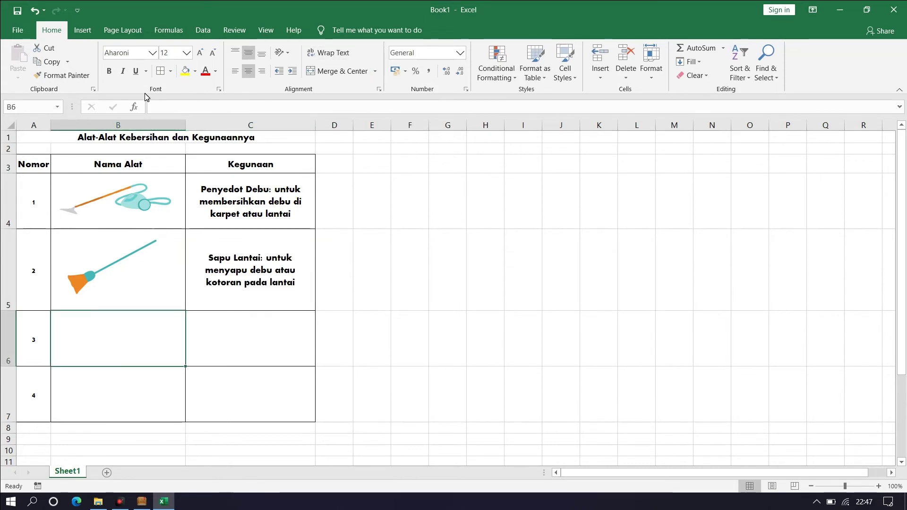
left_click(82, 29)
left_click(140, 59)
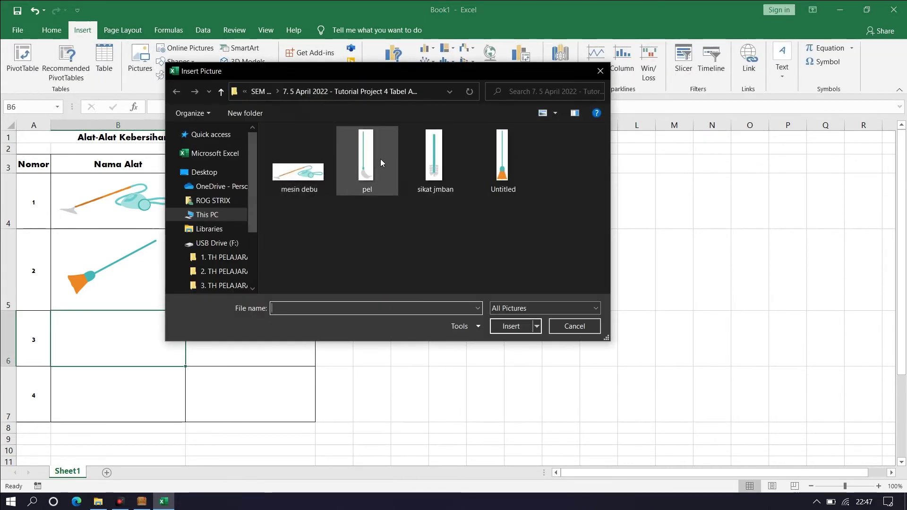
left_click(395, 175)
left_click(510, 326)
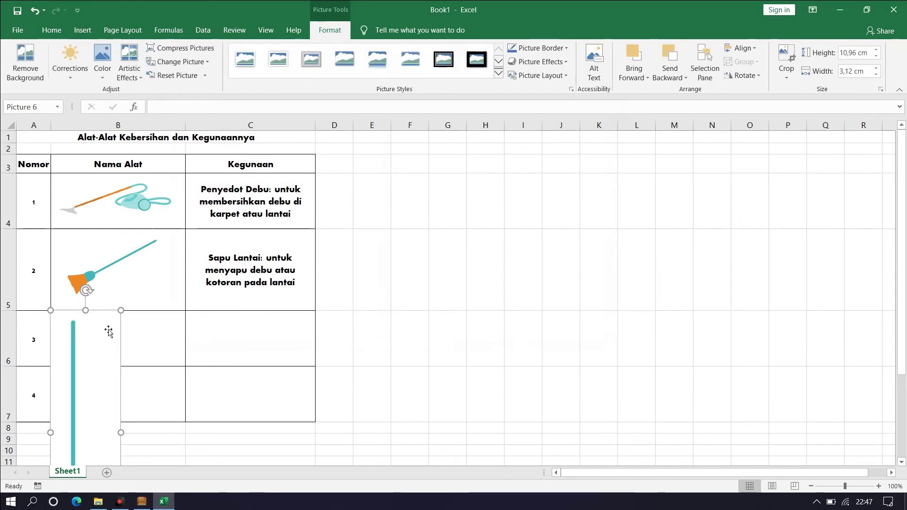
Tilt and shrink the mop picture to about 5.73 cm high and 1.63 cm wide, and fit it into cell B6 with row 6 made taller
left_click_drag(106, 329, 399, 177)
left_click_drag(345, 162, 495, 300)
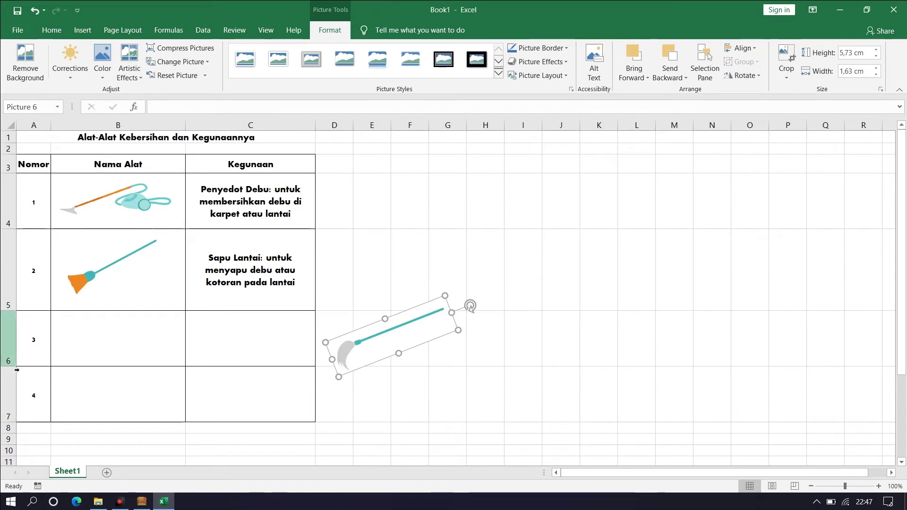
left_click_drag(10, 367, 9, 396)
left_click_drag(379, 342, 106, 357)
Enter "Pel Lantai: untuk mengepel lantai" in cell C6 and wrap its text
left_click(208, 363)
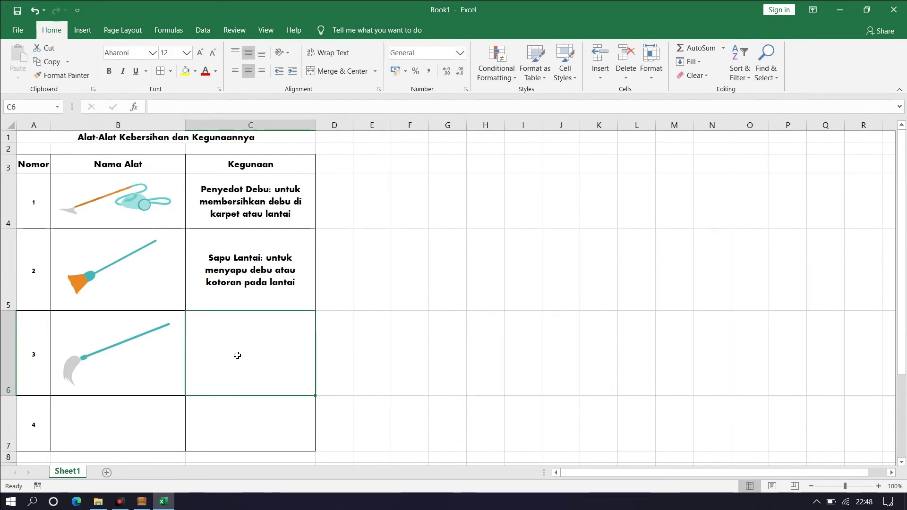
type("Pel Lanta")
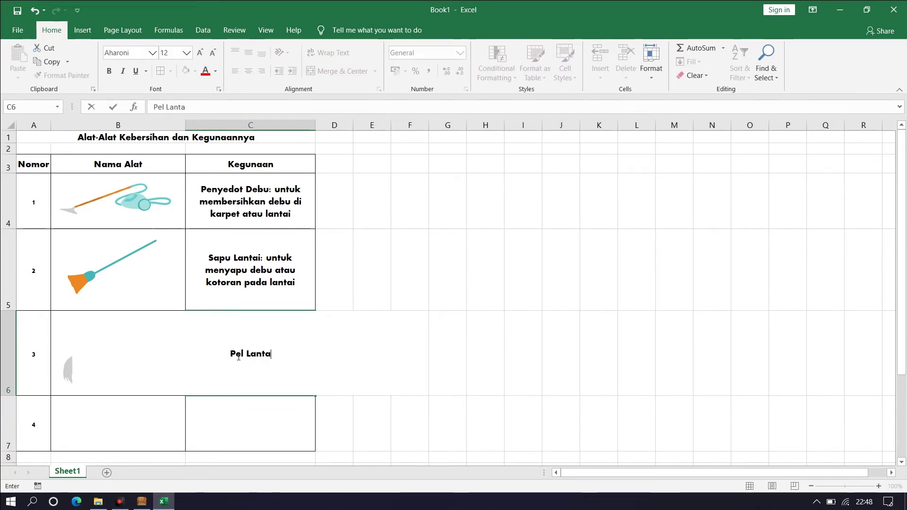
type("i: untu")
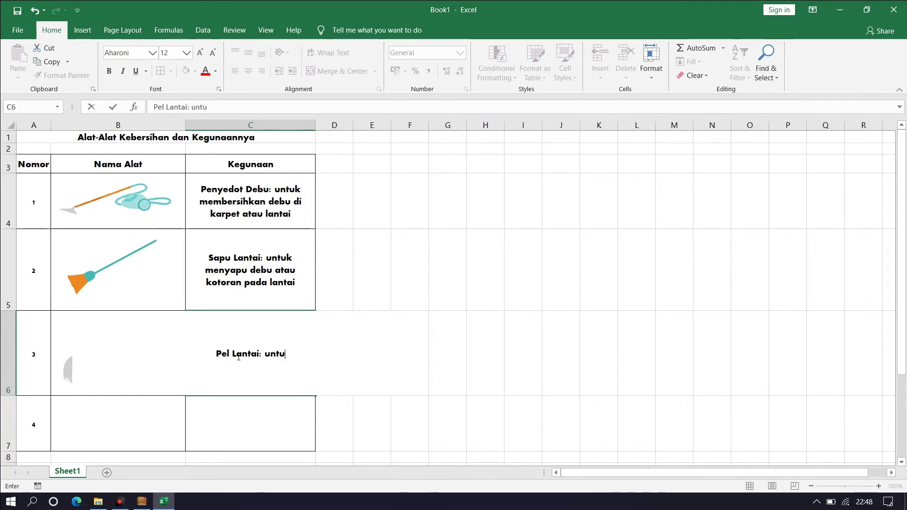
type("k mengepel lantai")
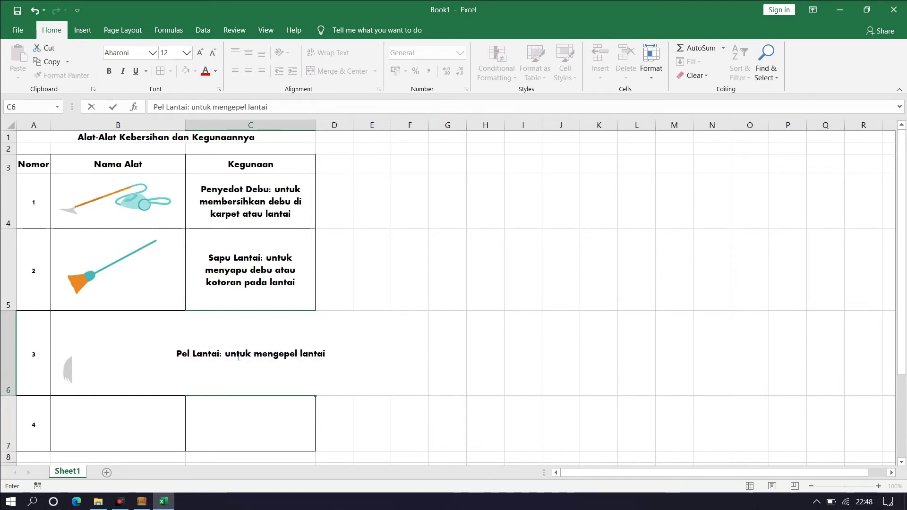
key("Return")
left_click(255, 374)
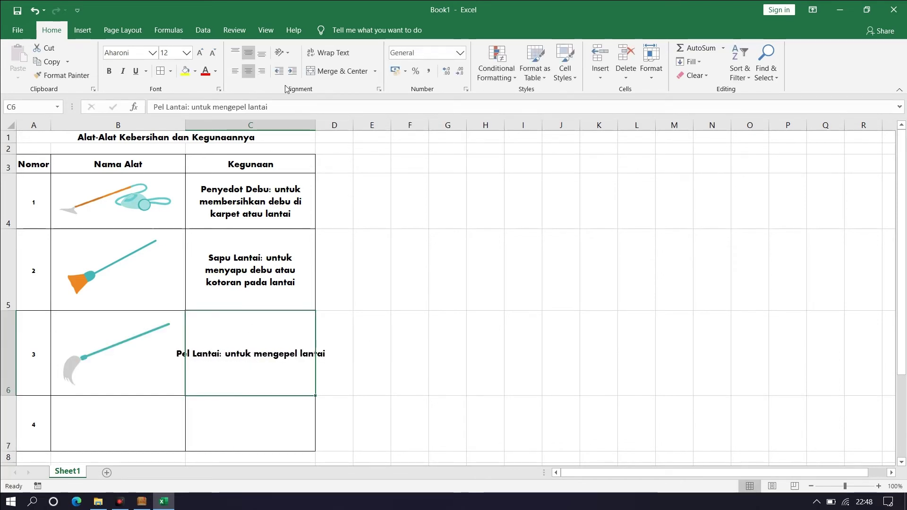
left_click(334, 53)
Insert the "sikat jmban" picture at cell B7 from the tutorial folder
left_click(114, 437)
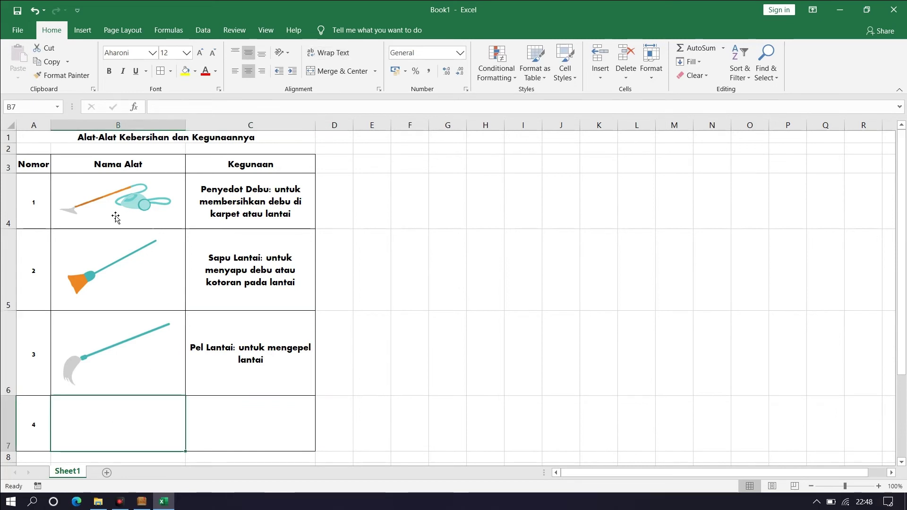
left_click(82, 30)
left_click(140, 58)
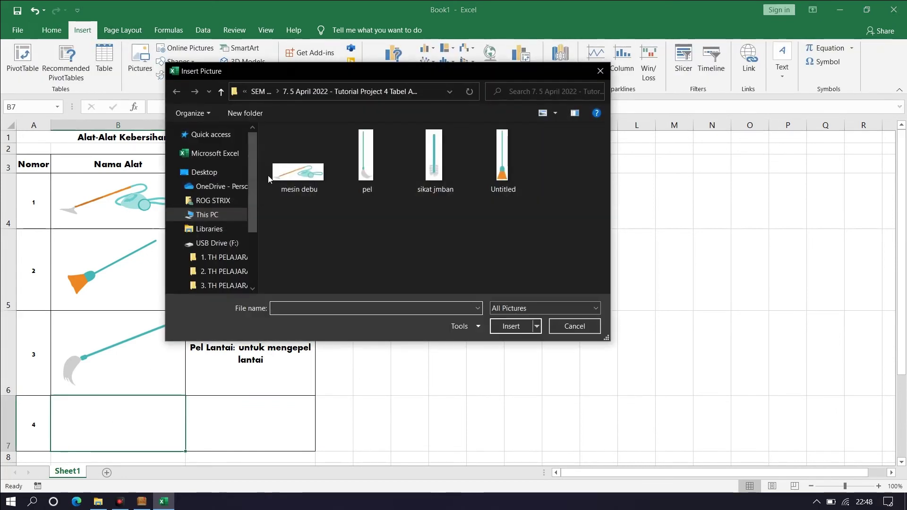
left_click(426, 180)
left_click(511, 326)
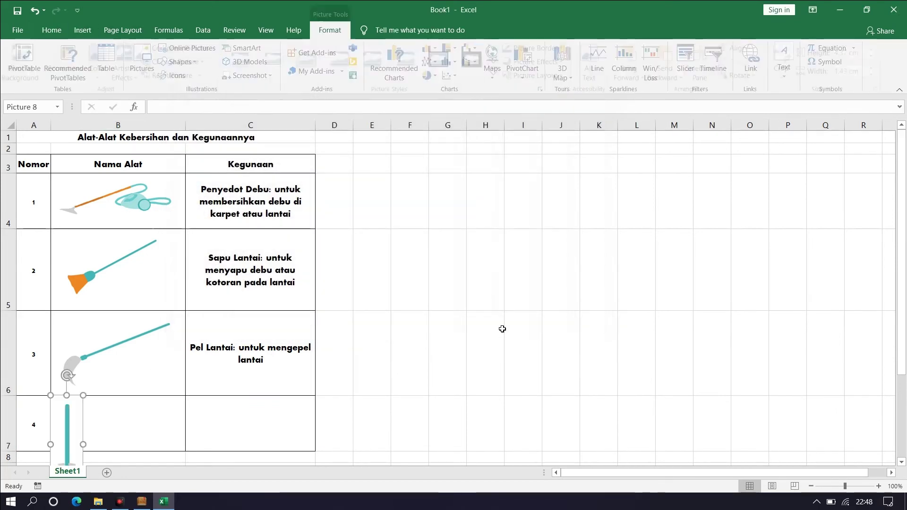
Tilt the toilet brush picture diagonally, shrink it and fit it into cell B7
left_click_drag(69, 442, 245, 282)
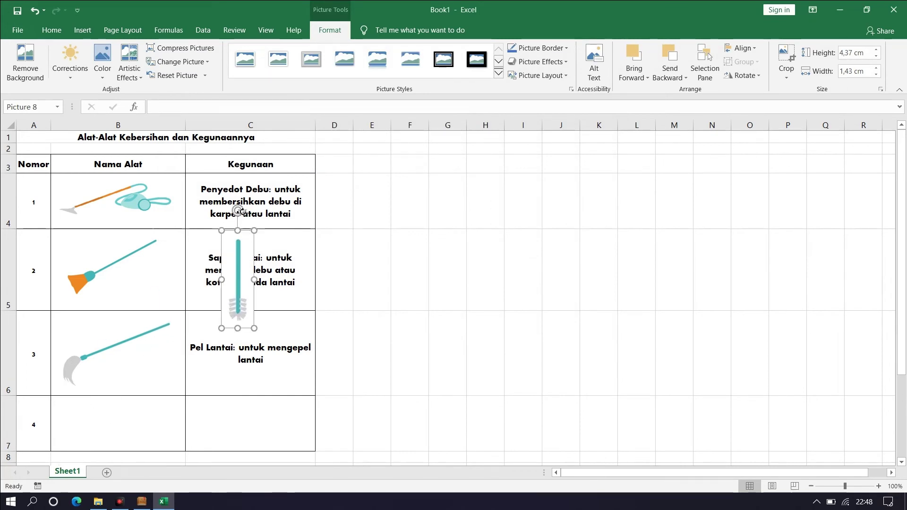
left_click_drag(242, 213, 313, 249)
left_click_drag(252, 289, 121, 425)
left_click_drag(154, 384, 152, 419)
Enter "Sikat Jamban: untuk membersihkan toilet" in cell C7 and wrap its text
left_click(249, 411)
type("Sikat J")
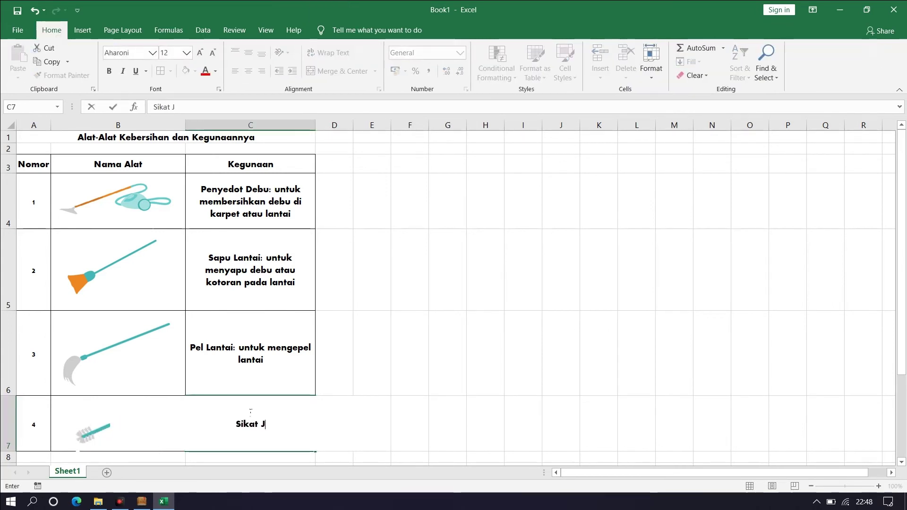
type("amban: untuk membe")
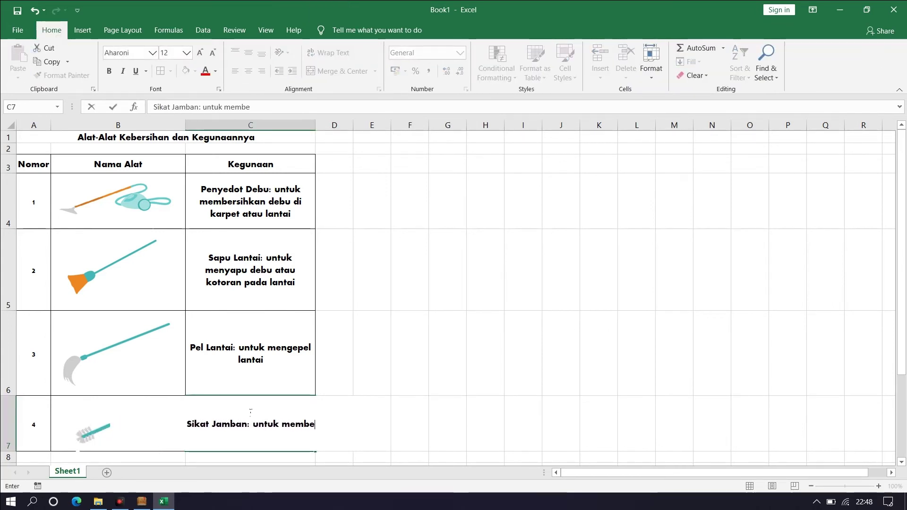
type("rsihkan toilet")
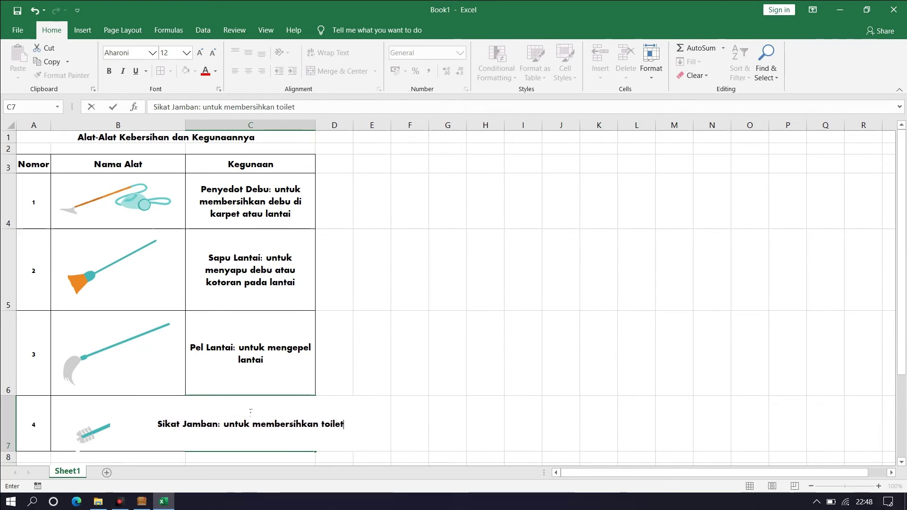
left_click(296, 378)
key("Down")
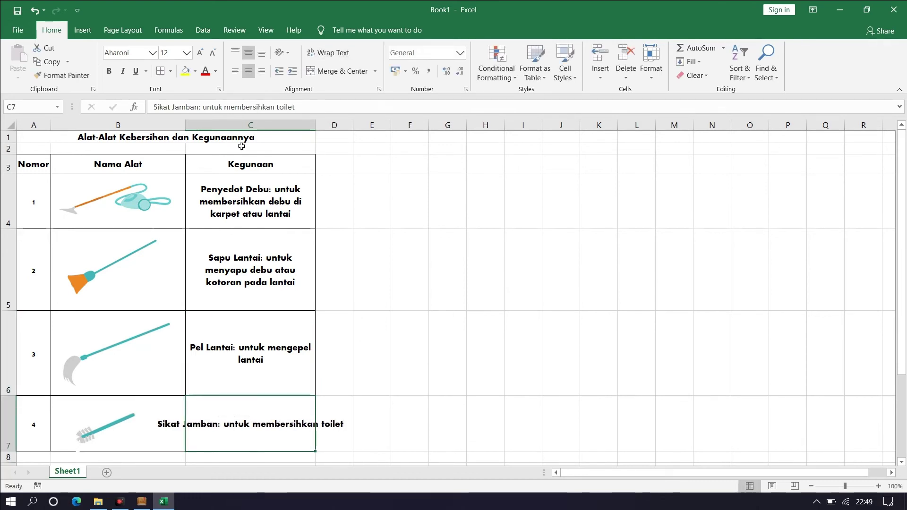
left_click(322, 52)
left_click(416, 150)
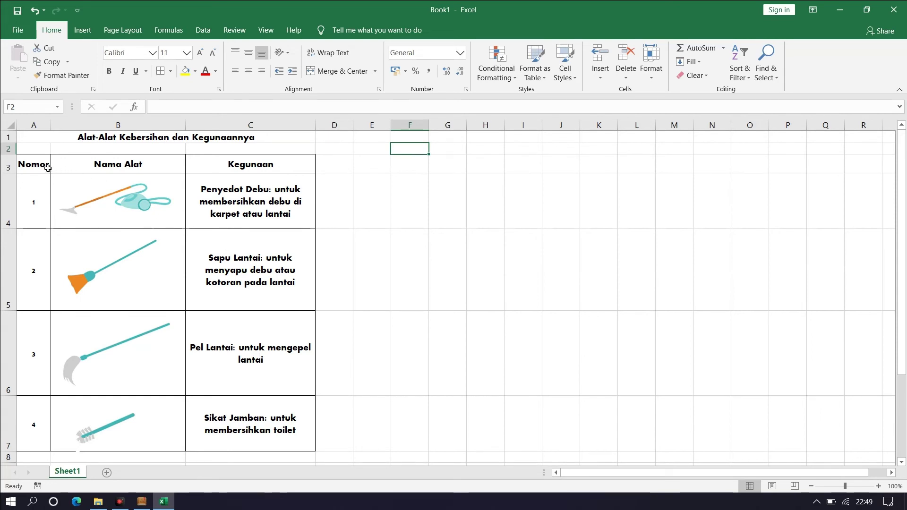
Fill the table's header cells A3 to C3 with yellow
left_click_drag(47, 168, 201, 174)
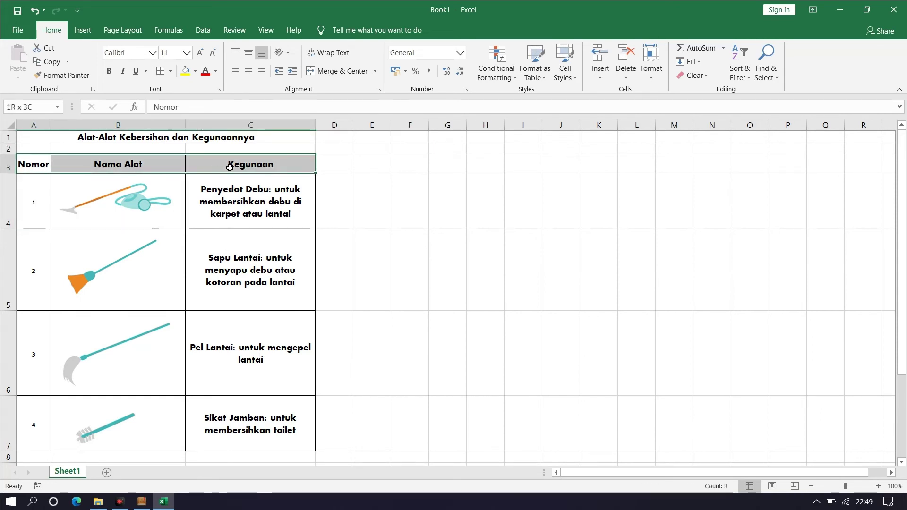
left_click(186, 72)
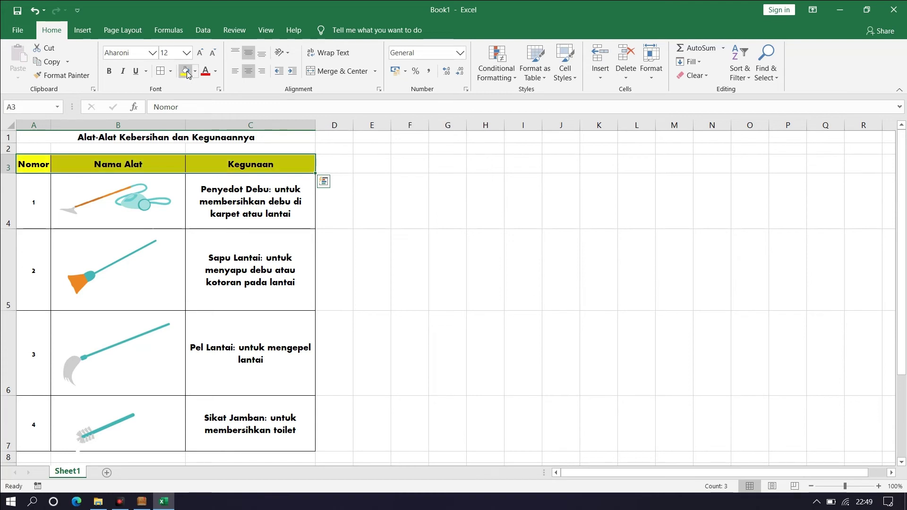
left_click(445, 249)
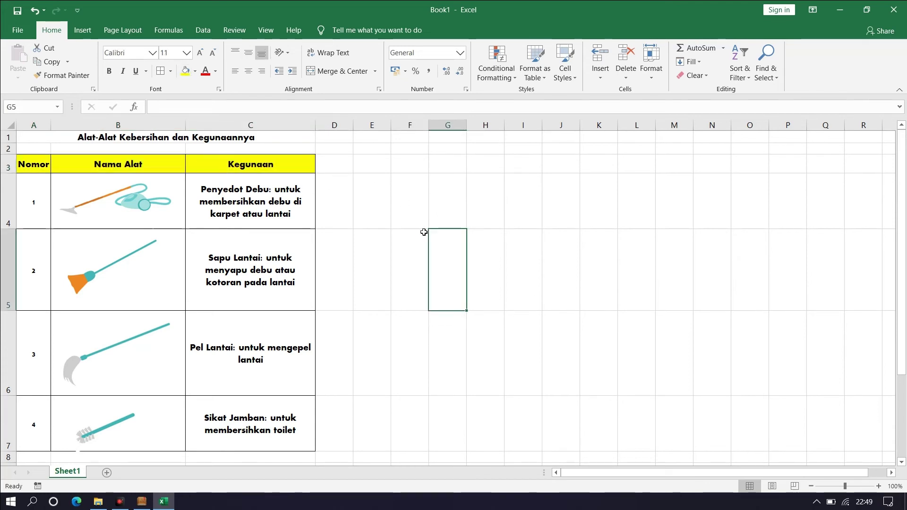
Enter the identity line "nama / no absen / kelas" in cell E4 beside the table
left_click(390, 208)
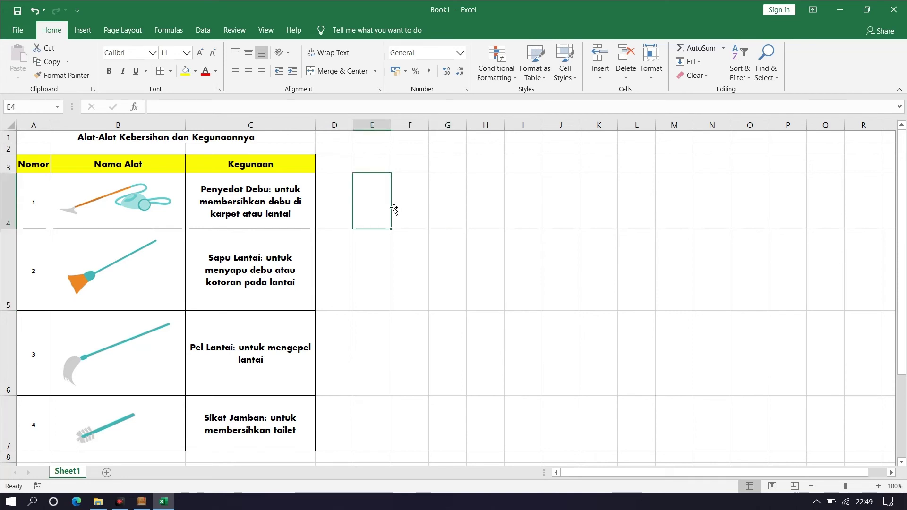
type("n")
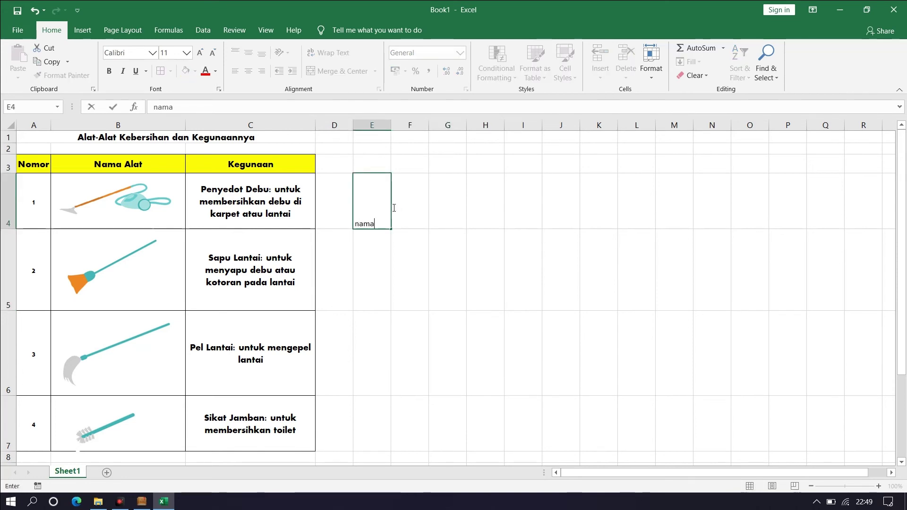
type("ama /")
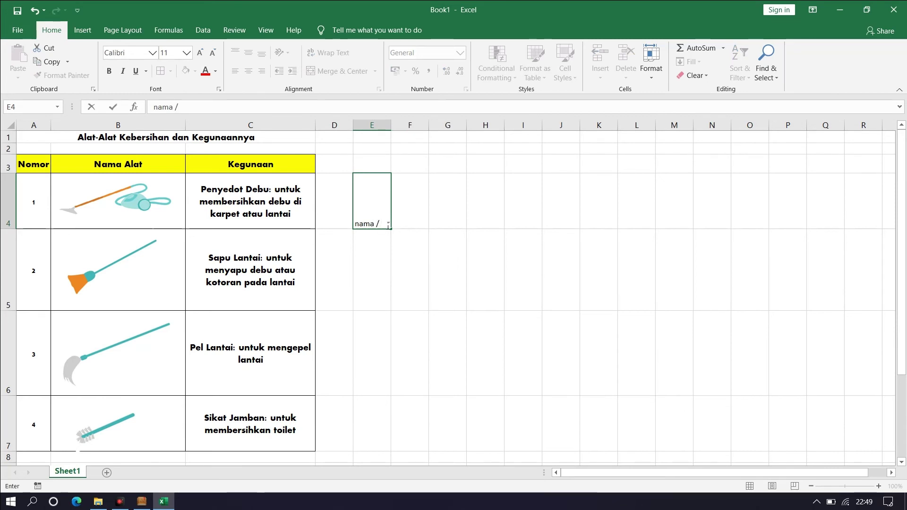
type(" no absen ")
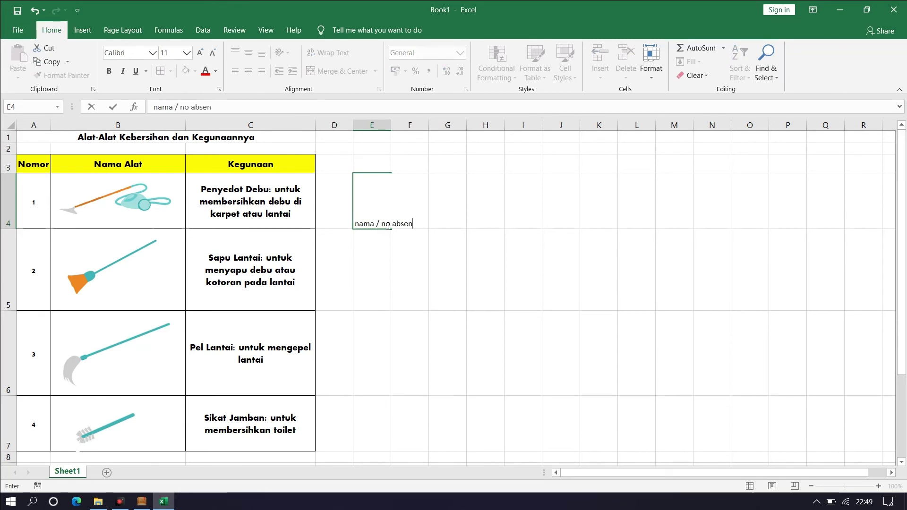
type("/ kelas")
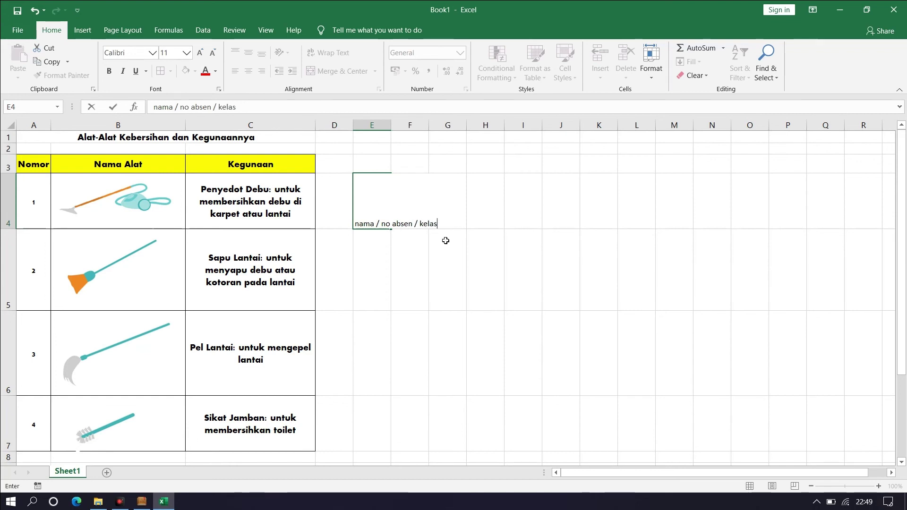
left_click(371, 258)
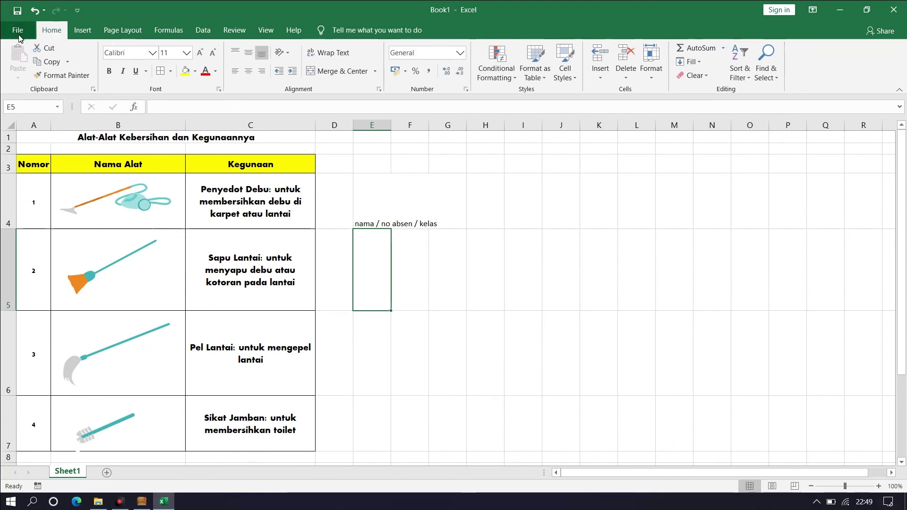
Start saving the workbook and choose the 5 April 2022 Tutorial Project 4 folder under DATA (D:), 1.BULAN, MAPEL KOMPUTER 2021, KELAS 1, SEM 2_ 20212022
left_click(17, 14)
left_click(210, 207)
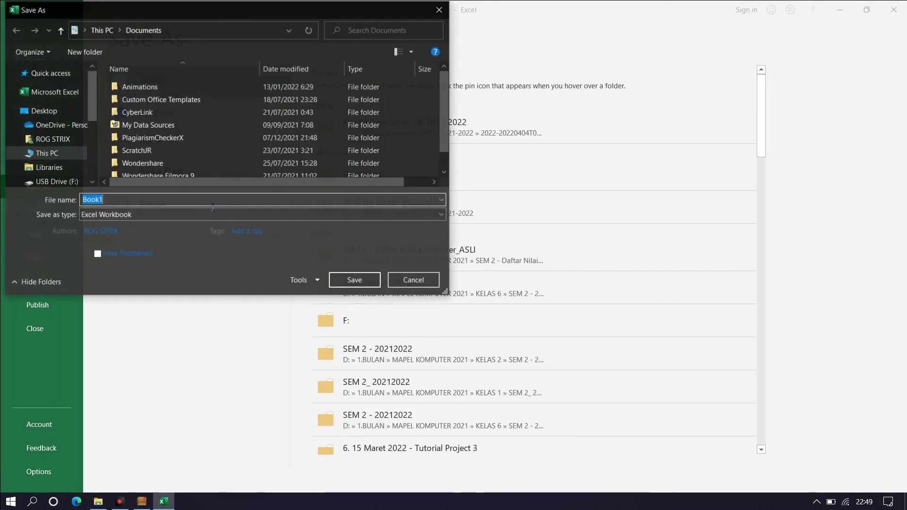
scroll(89, 128, "down", 2)
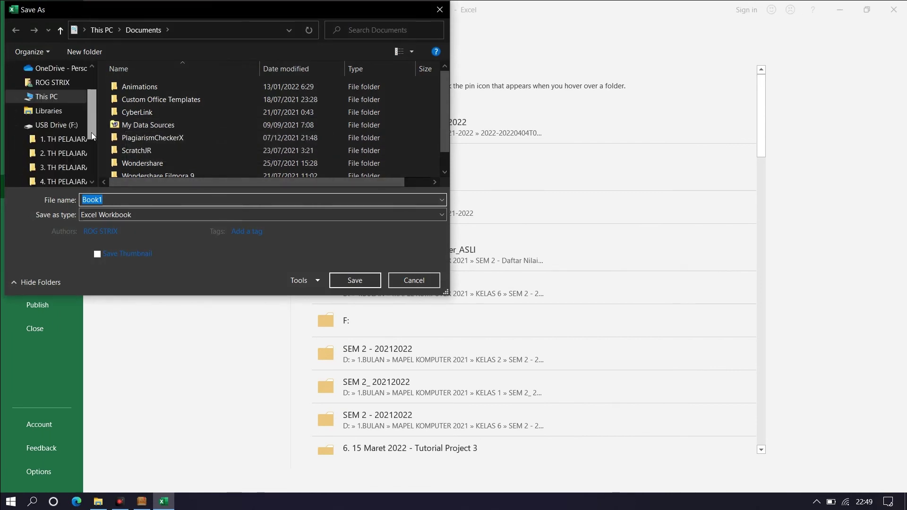
left_click(64, 100)
scroll(184, 132, "down", 3)
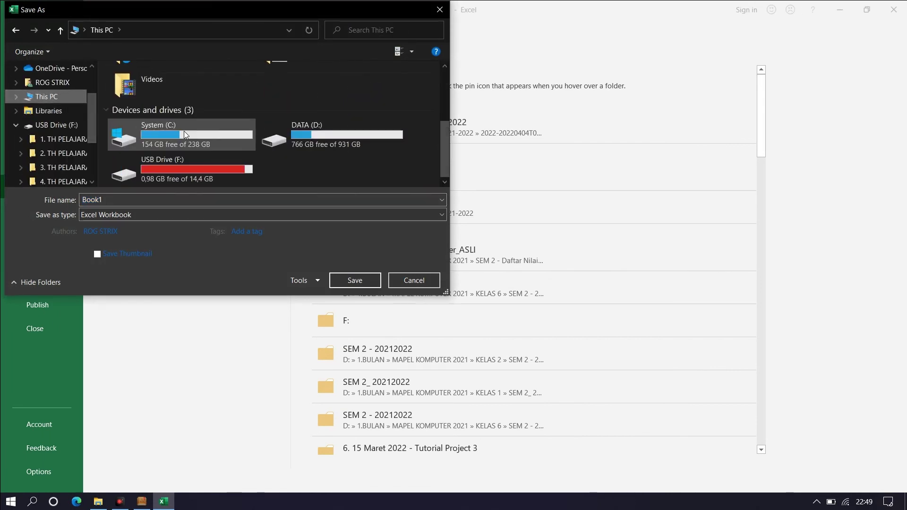
double_click(284, 130)
double_click(208, 97)
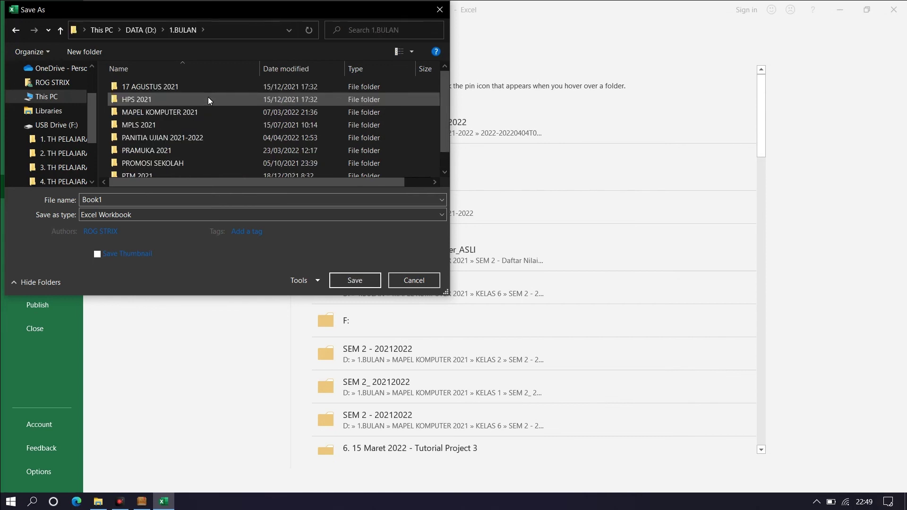
double_click(207, 108)
double_click(202, 116)
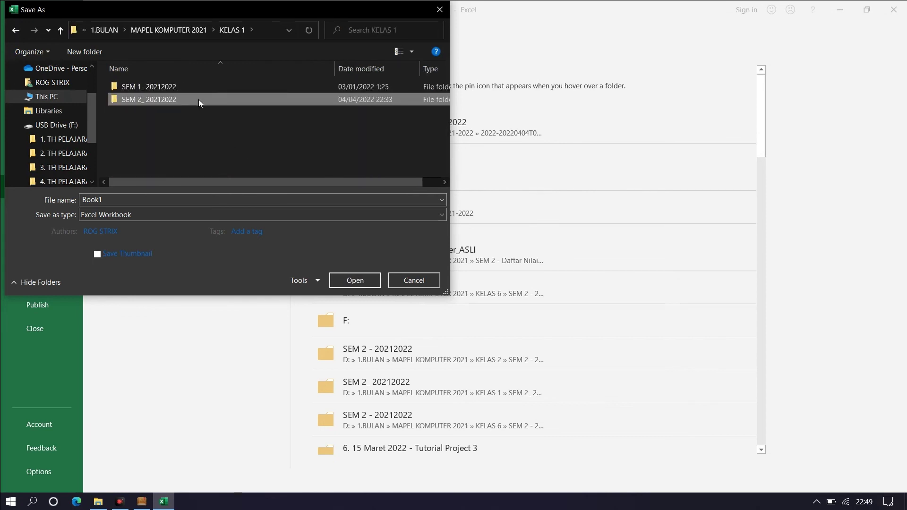
double_click(198, 100)
double_click(211, 159)
Name the file "Nama no absen kelas" and save it as an Excel Workbook
left_click(267, 206)
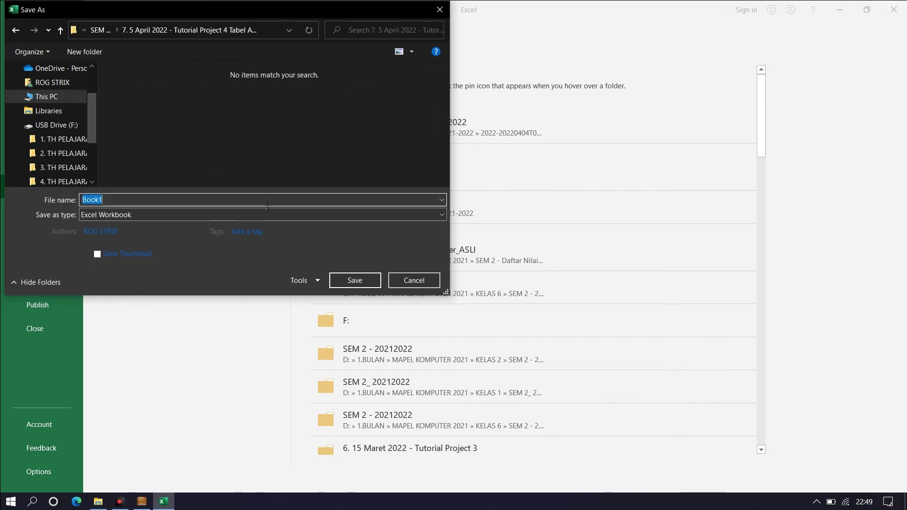
type("Nama")
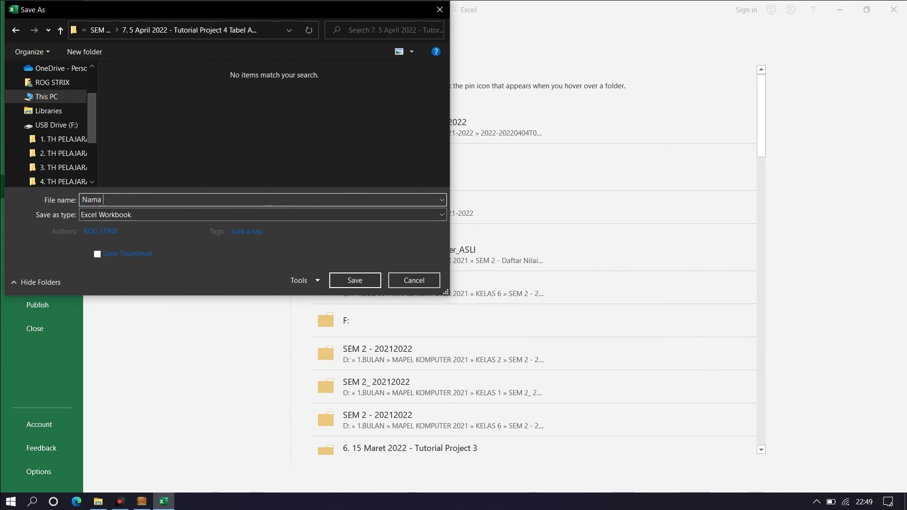
type(" no absen kelas")
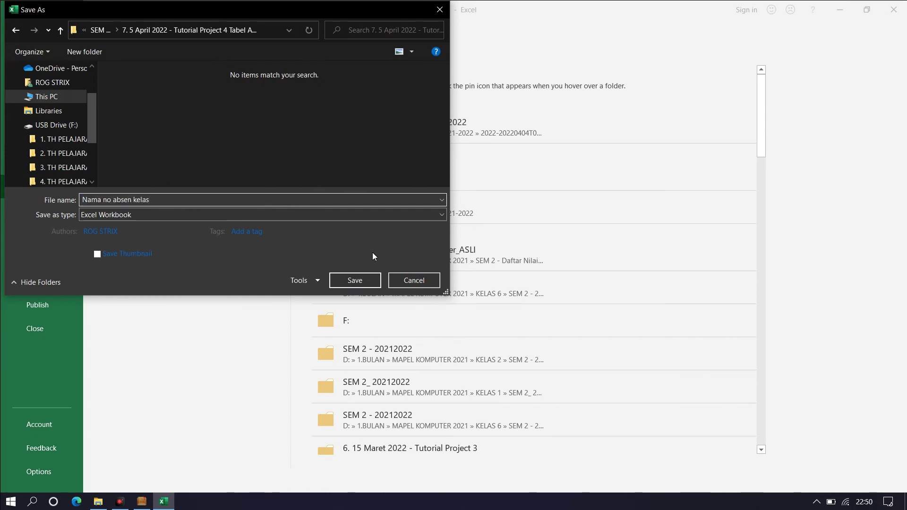
left_click(364, 278)
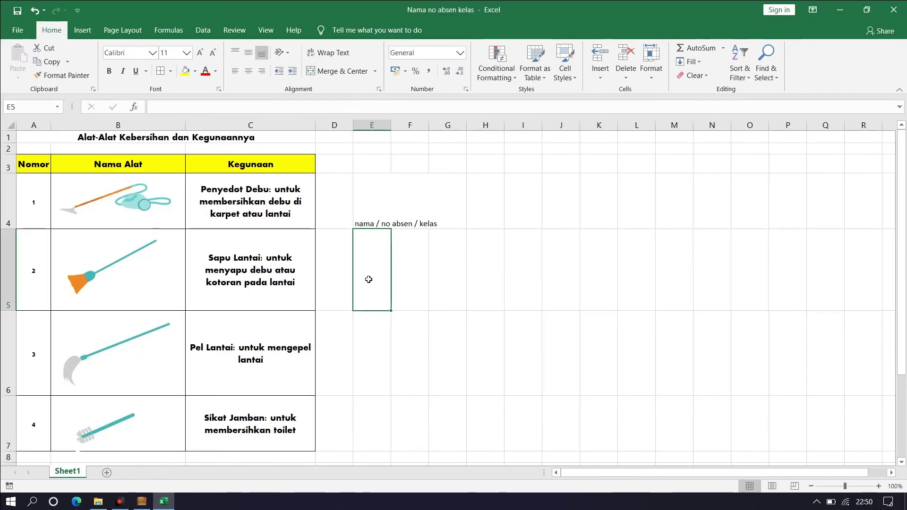